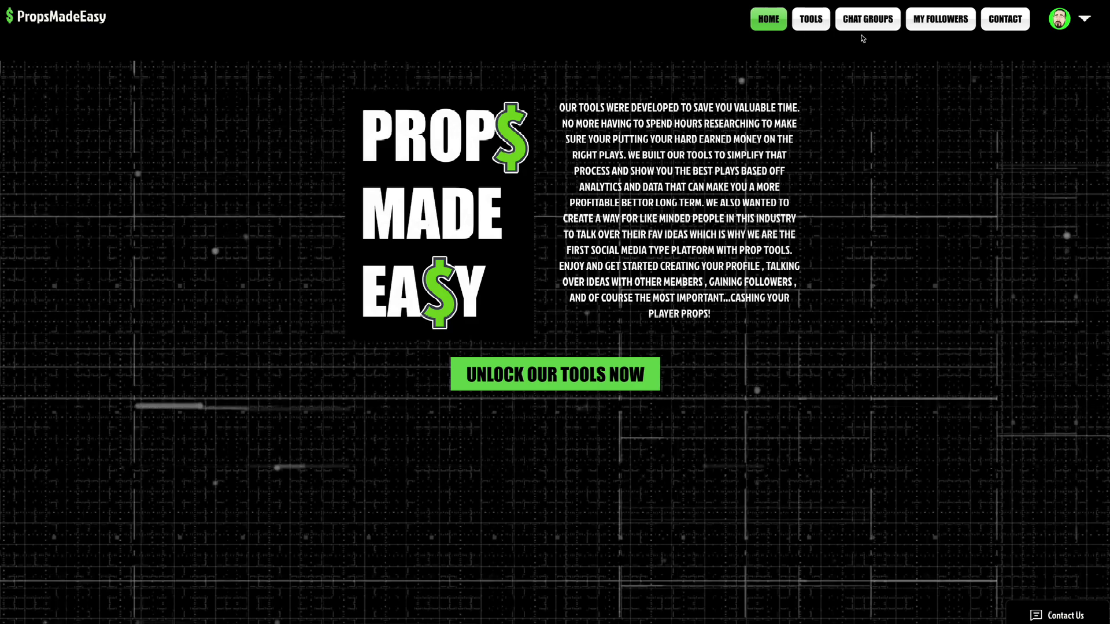
click(866, 20)
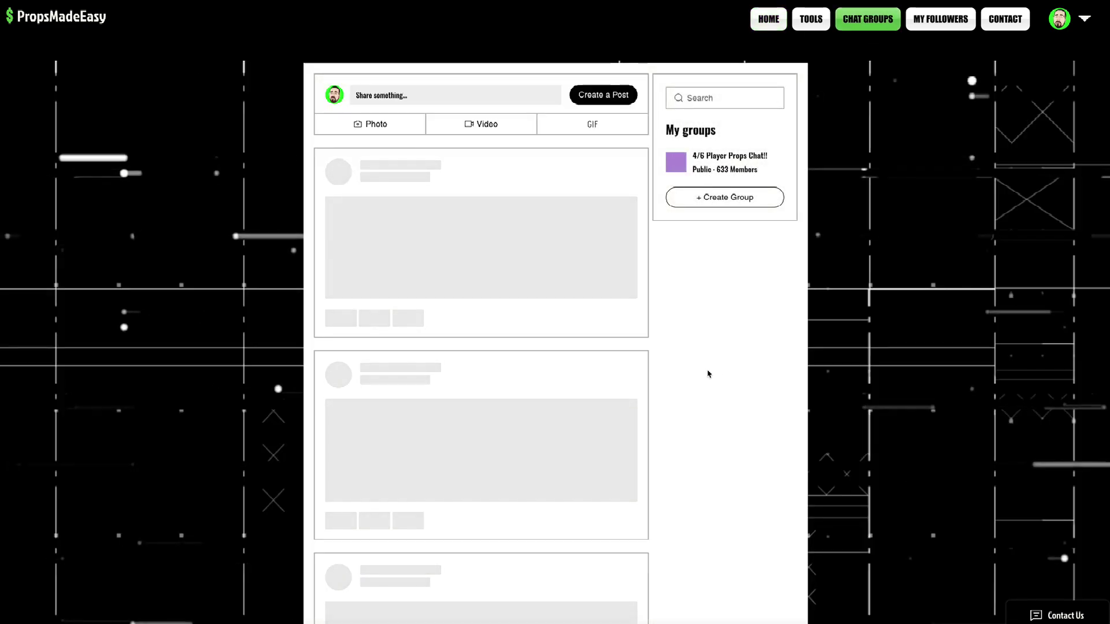
scroll(705, 373, down, 2)
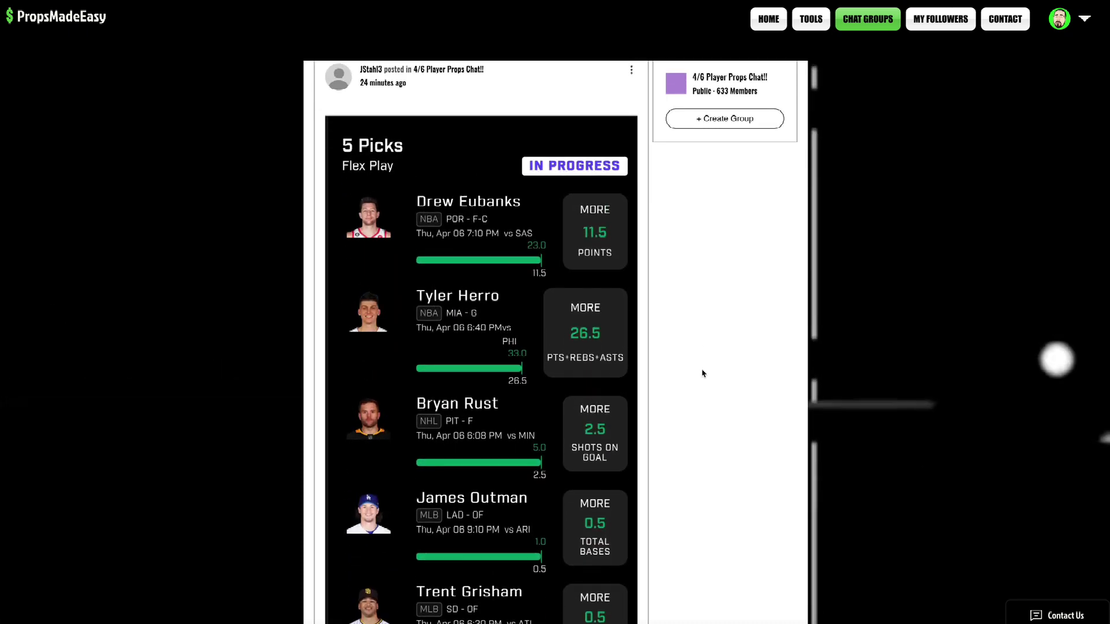
scroll(702, 373, down, 4)
scroll(703, 372, down, 3)
scroll(702, 372, down, 1)
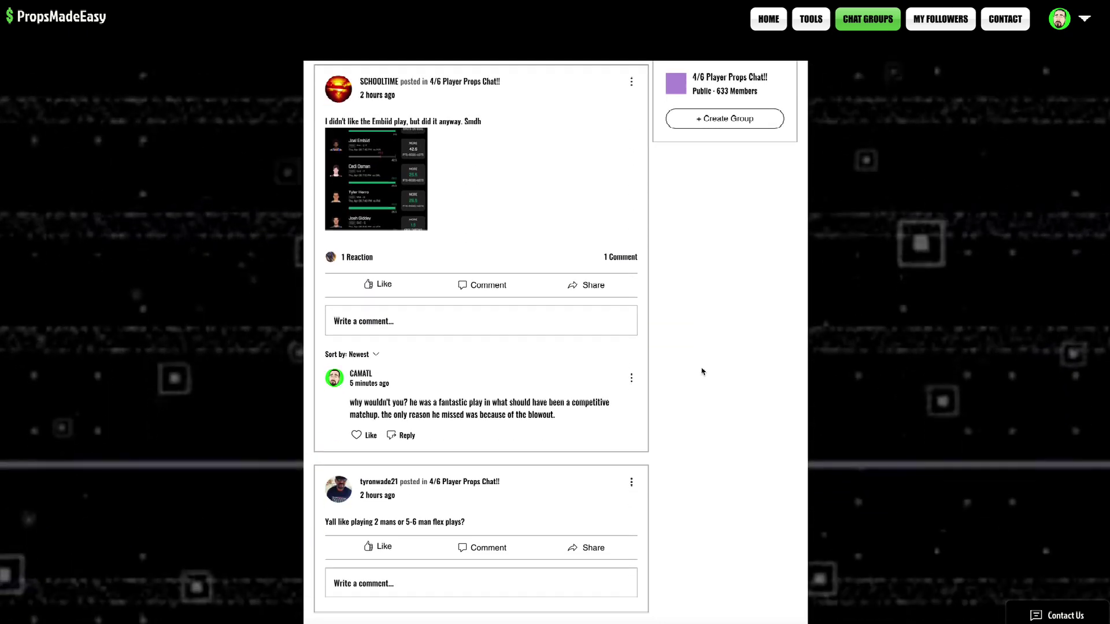
scroll(702, 372, down, 3)
scroll(703, 372, down, 2)
scroll(702, 372, down, 2)
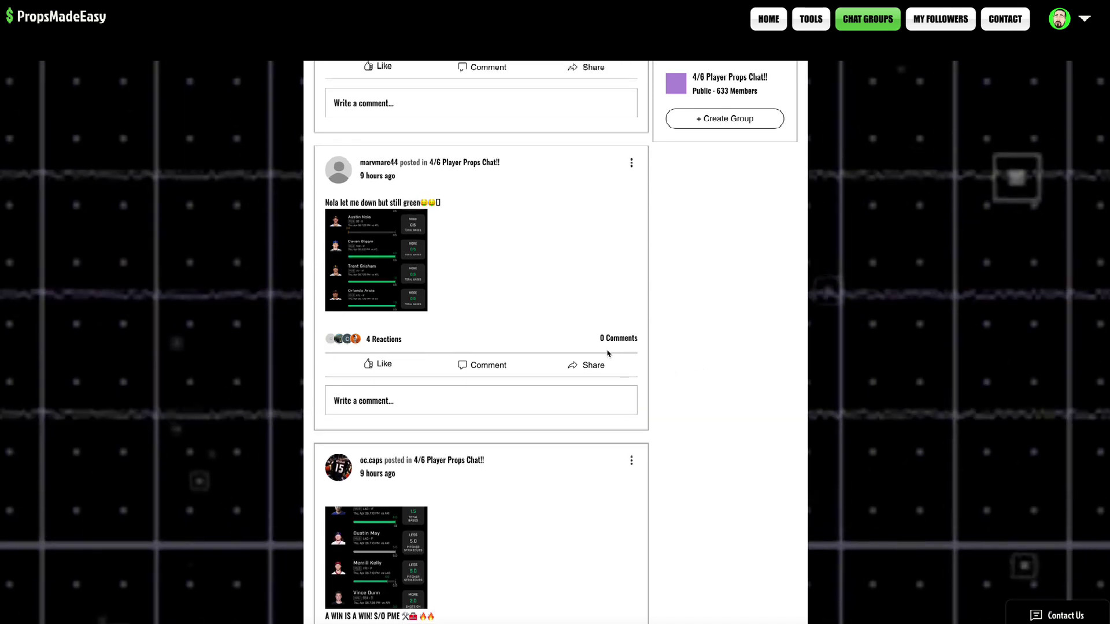
scroll(606, 354, down, 1)
scroll(606, 354, down, 1)
scroll(608, 353, down, 1)
scroll(607, 354, down, 1)
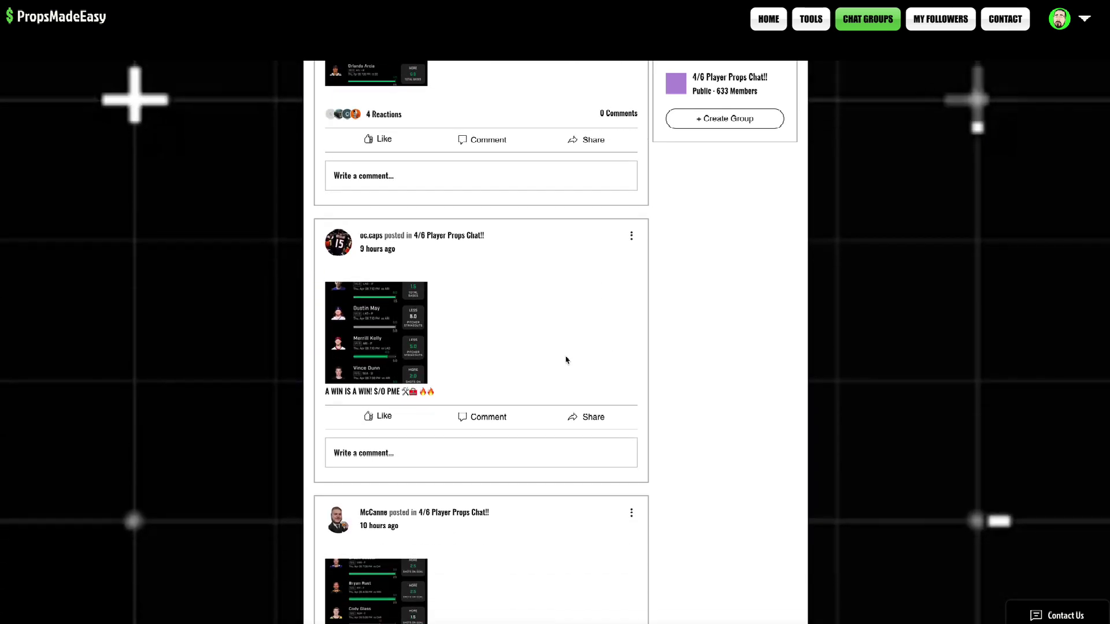
scroll(528, 349, down, 1)
scroll(528, 350, down, 2)
scroll(527, 349, down, 2)
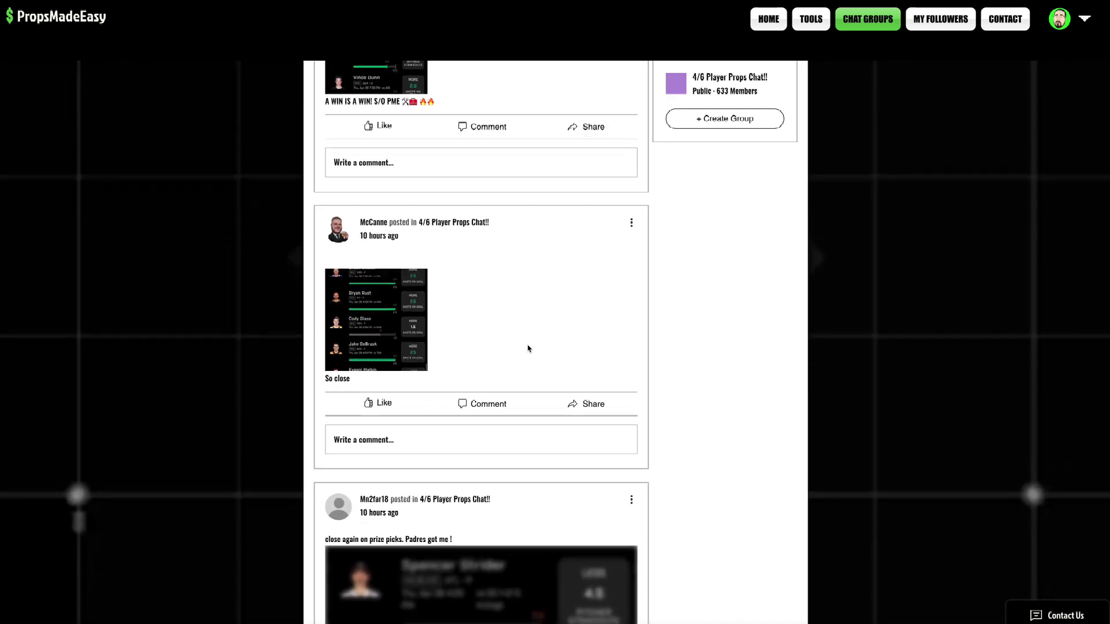
scroll(527, 348, down, 2)
scroll(527, 348, down, 2)
scroll(527, 347, down, 1)
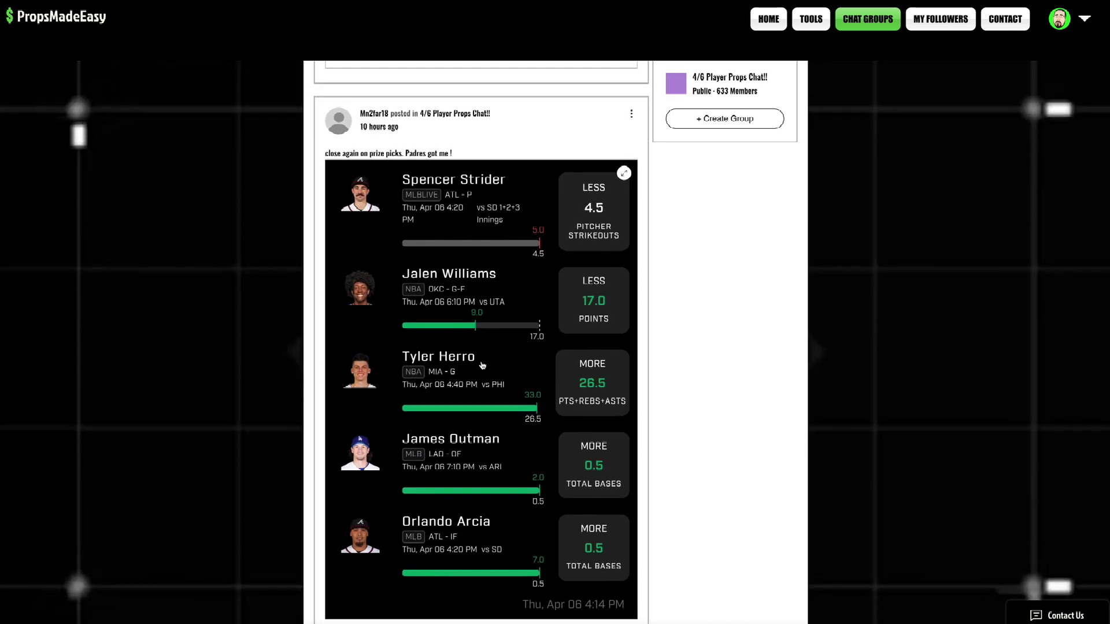
scroll(478, 360, down, 1)
scroll(475, 358, down, 1)
scroll(472, 357, down, 1)
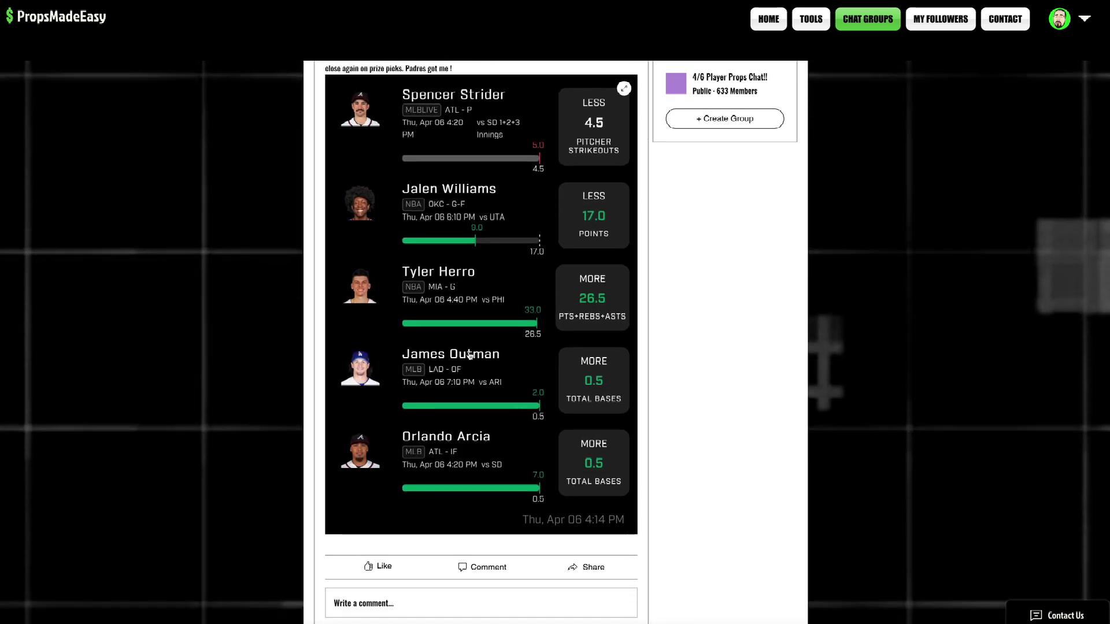
scroll(469, 356, down, 2)
scroll(469, 356, down, 3)
scroll(470, 356, down, 1)
scroll(470, 355, down, 3)
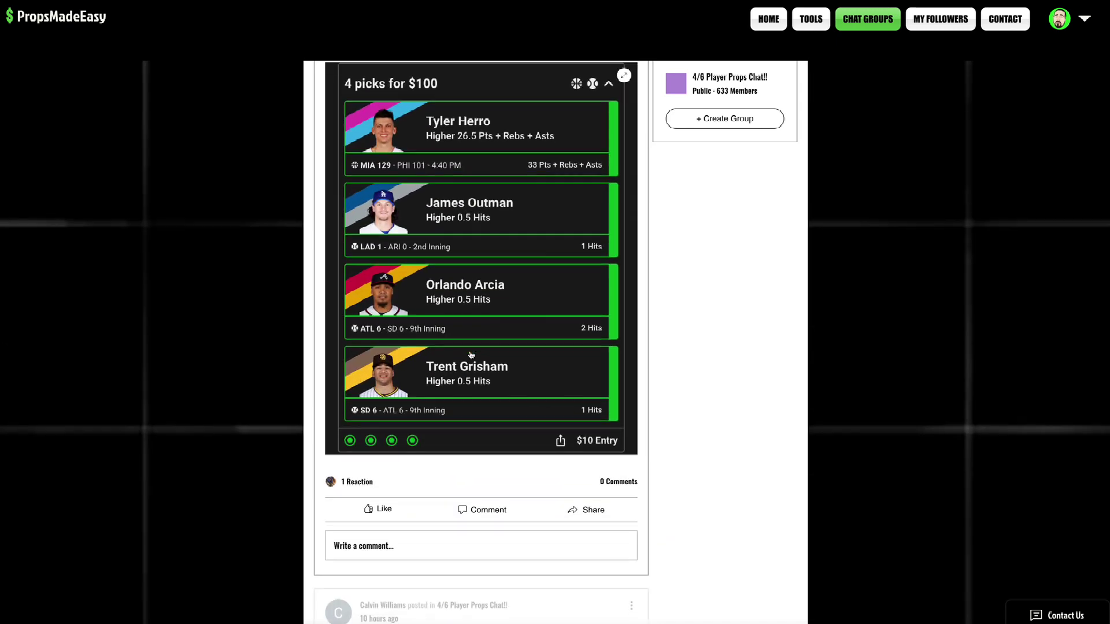
scroll(471, 356, down, 2)
scroll(470, 356, down, 1)
scroll(471, 354, down, 1)
scroll(471, 355, down, 1)
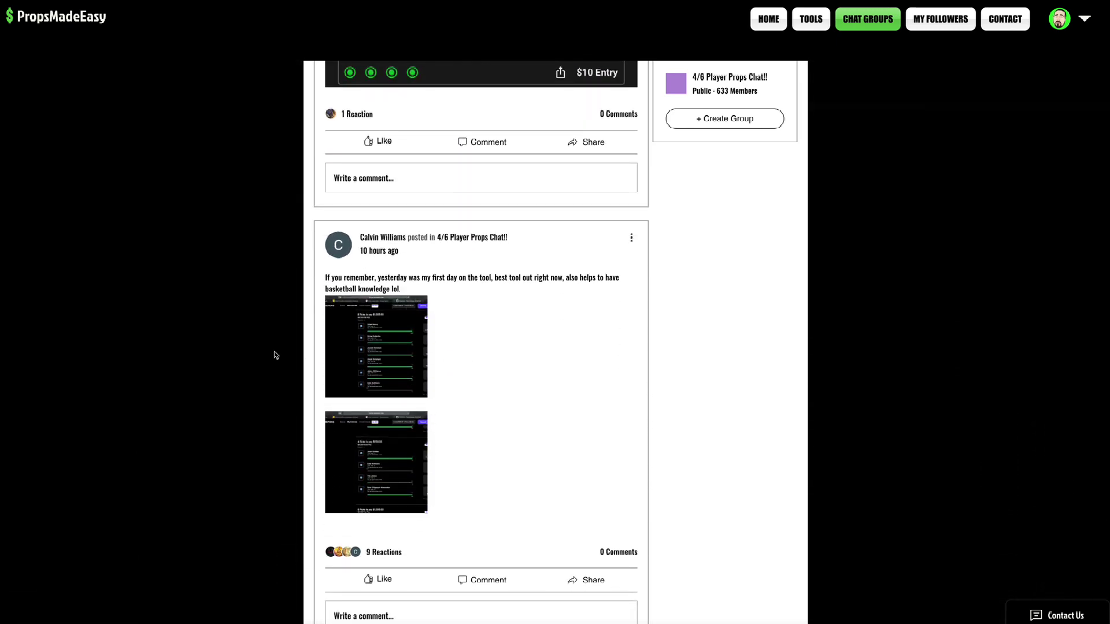
Enlarge and close both post screenshots, then browse the PrizePicksGawd post's 3-pick $25 entry images
click(406, 323)
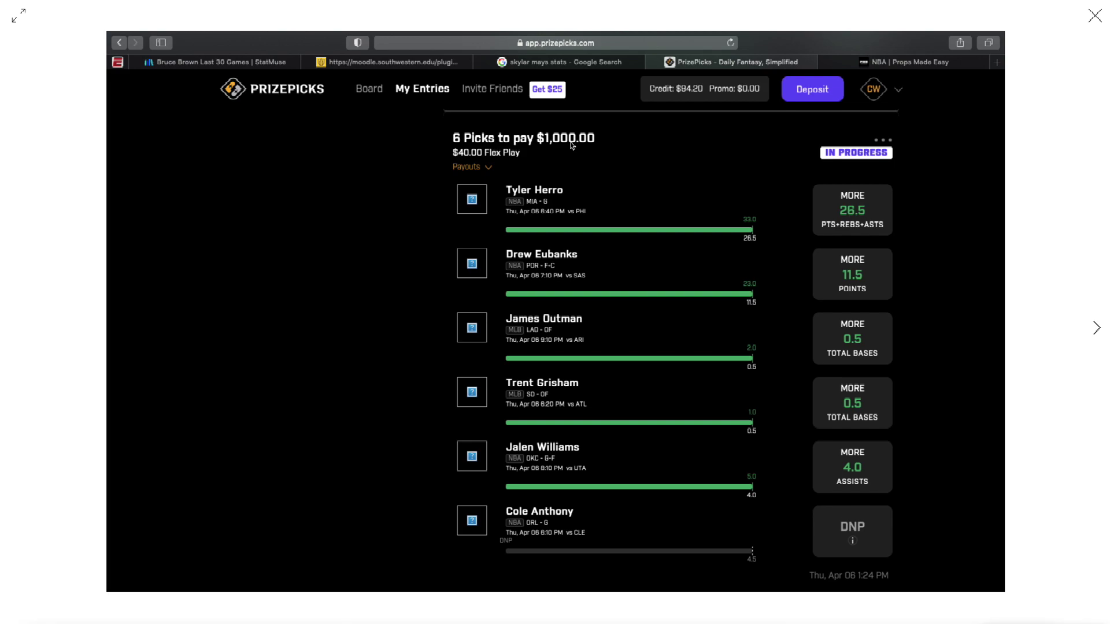
click(1094, 19)
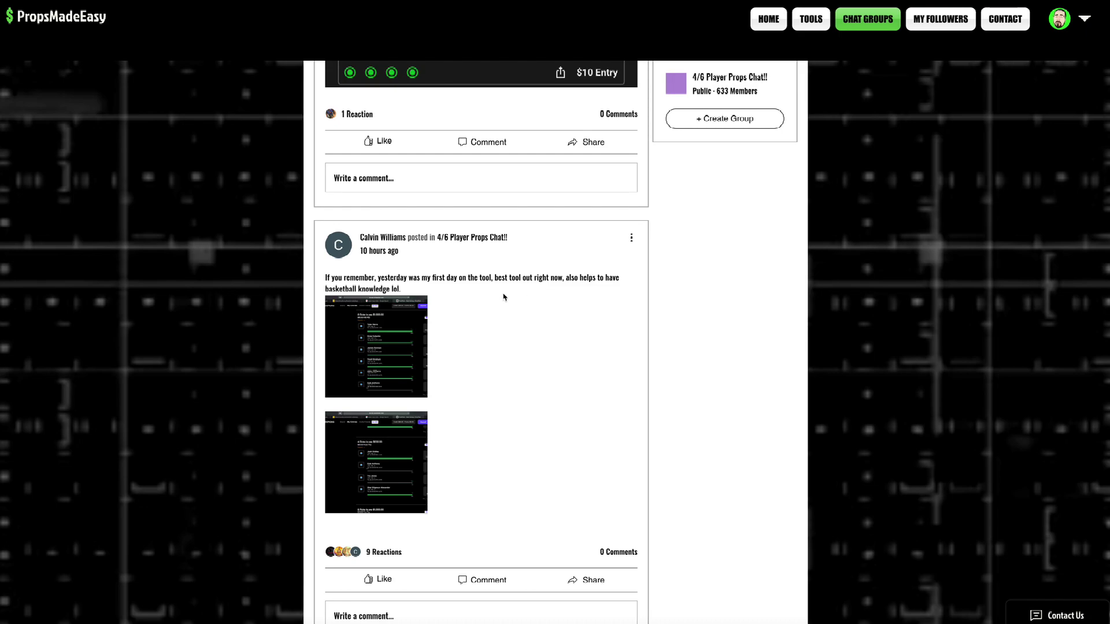
click(418, 313)
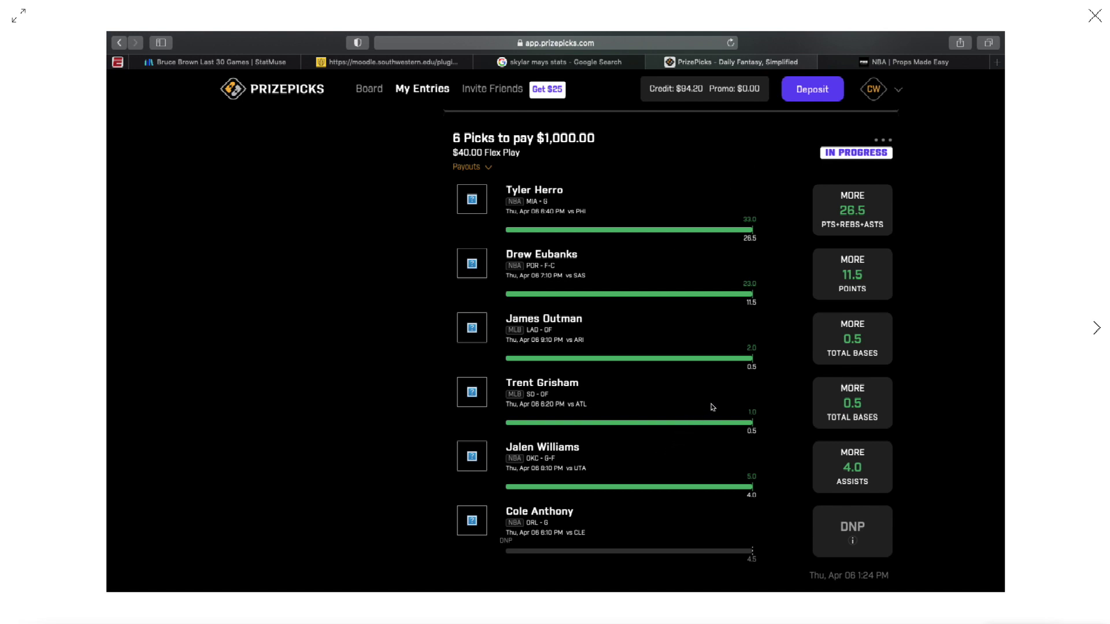
click(1094, 17)
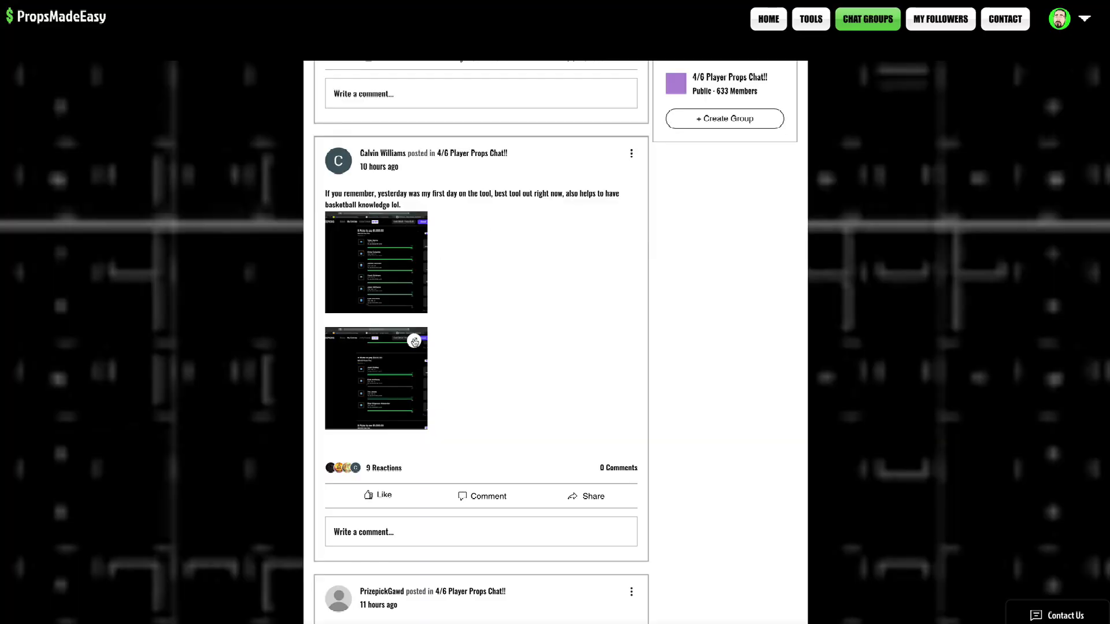
click(415, 341)
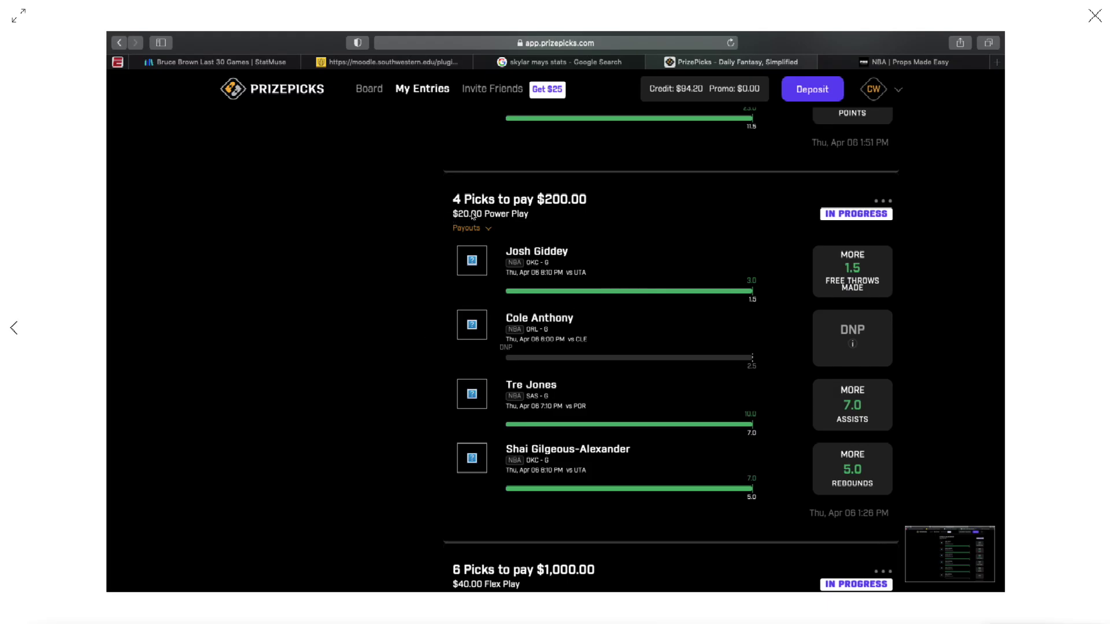
click(1094, 18)
scroll(453, 365, down, 1)
scroll(453, 364, down, 1)
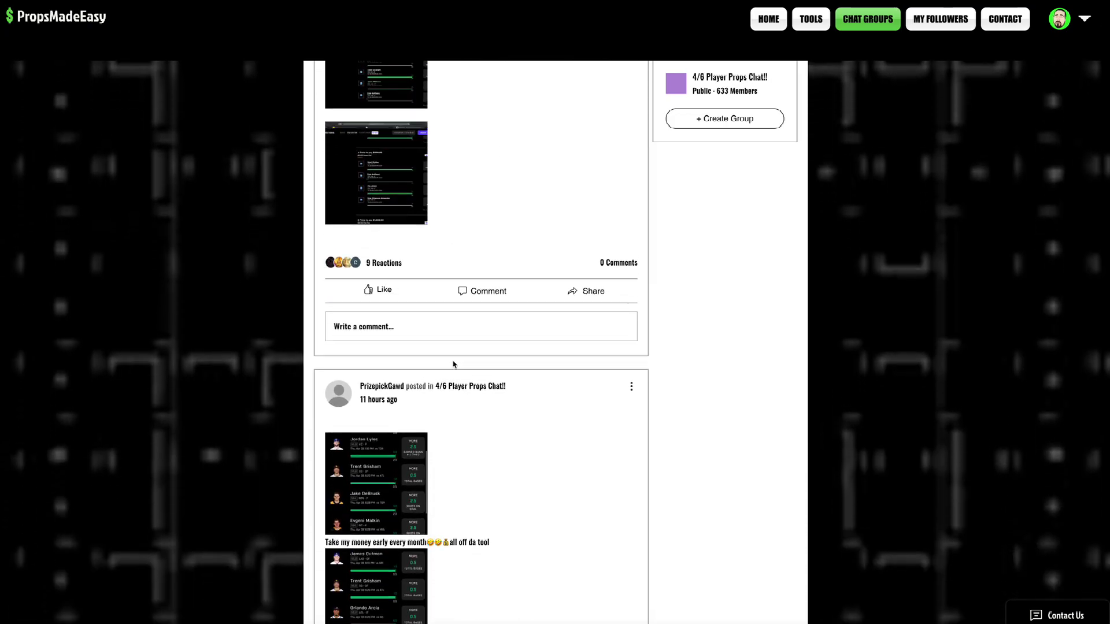
scroll(452, 364, down, 1)
scroll(453, 364, down, 1)
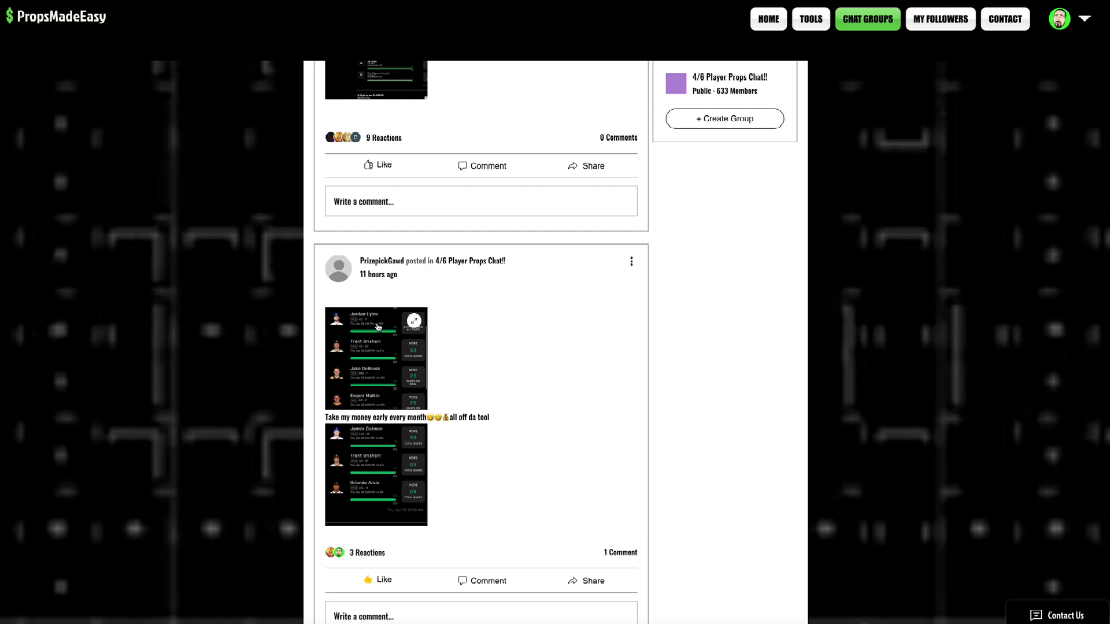
click(413, 321)
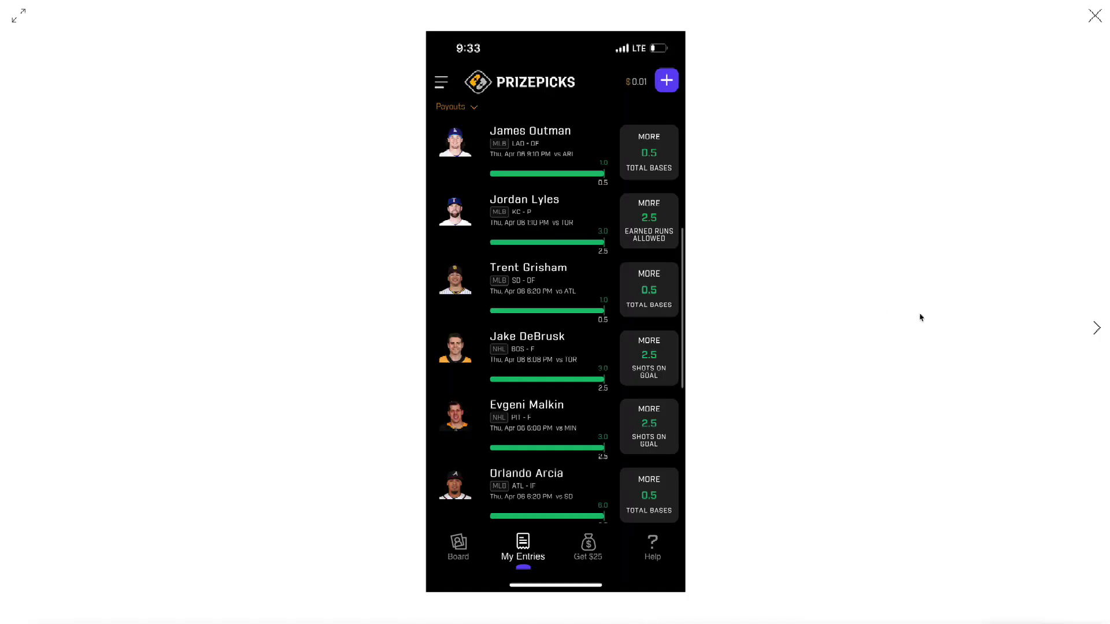
key(Right)
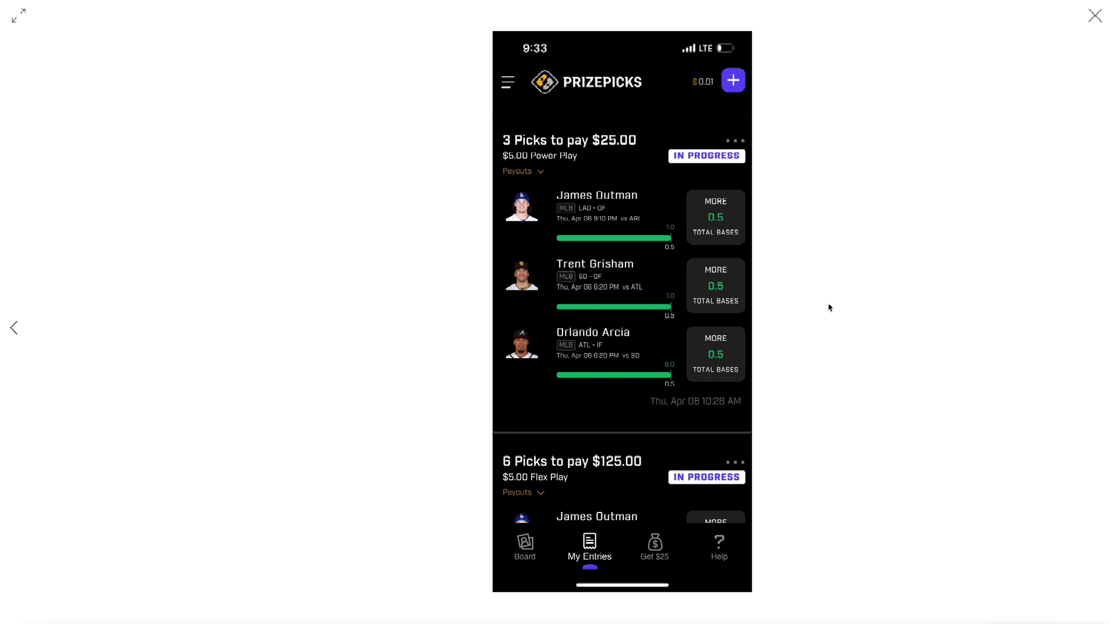
click(1096, 15)
scroll(560, 345, down, 2)
scroll(560, 345, down, 1)
scroll(560, 347, down, 2)
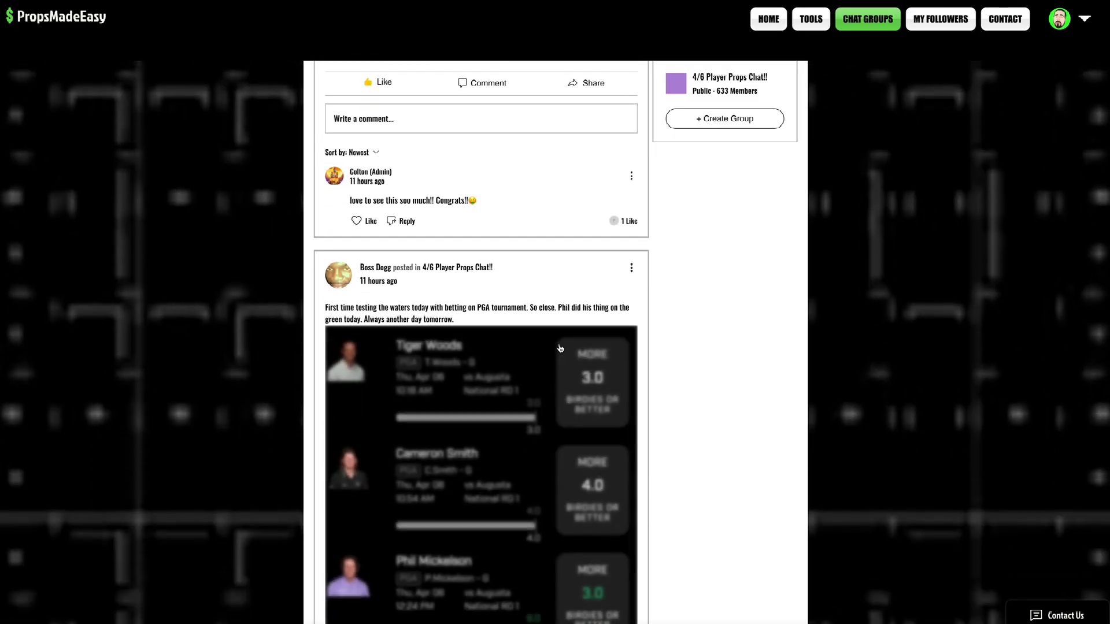
scroll(561, 348, down, 1)
scroll(560, 348, down, 1)
scroll(560, 347, down, 1)
scroll(560, 347, down, 1)
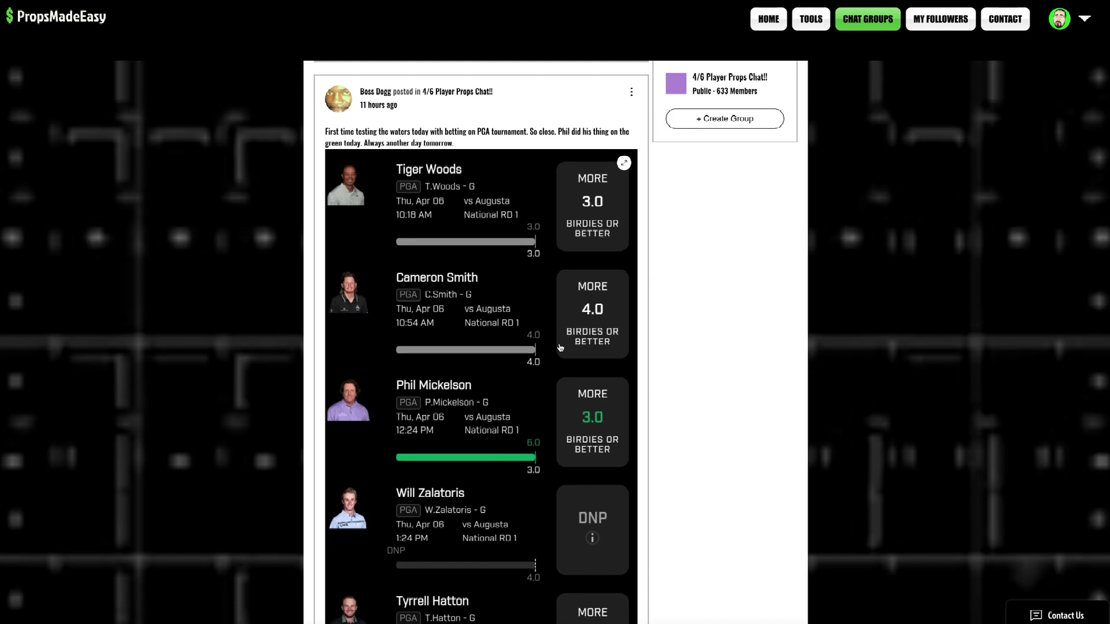
scroll(560, 347, down, 1)
scroll(560, 348, down, 1)
scroll(560, 348, down, 1)
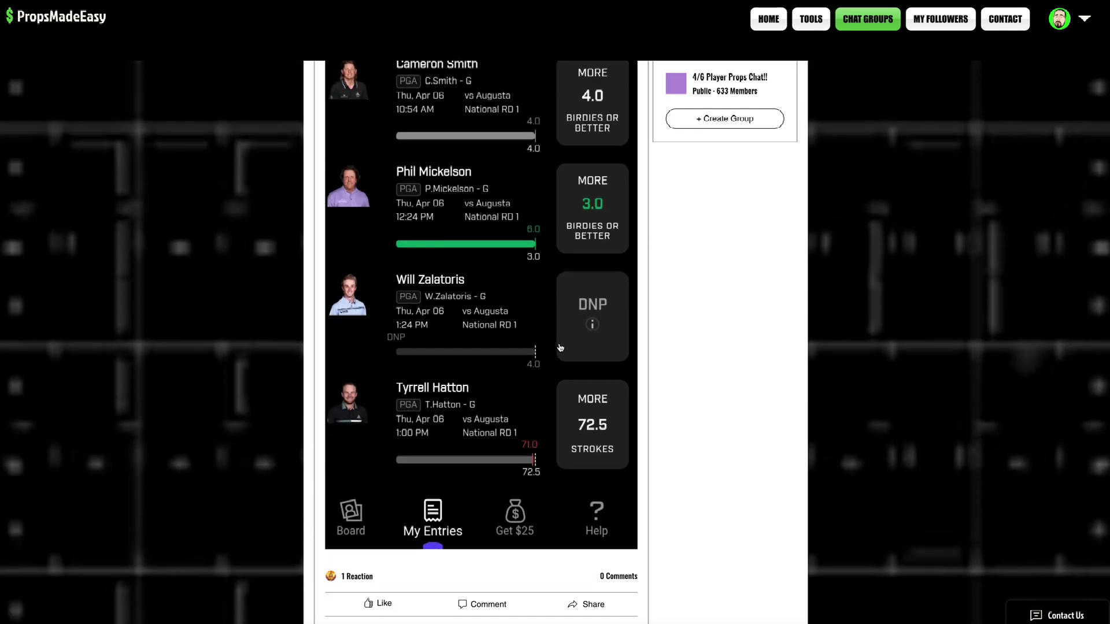
scroll(560, 346, down, 1)
scroll(560, 347, down, 2)
scroll(559, 347, down, 2)
scroll(559, 347, down, 1)
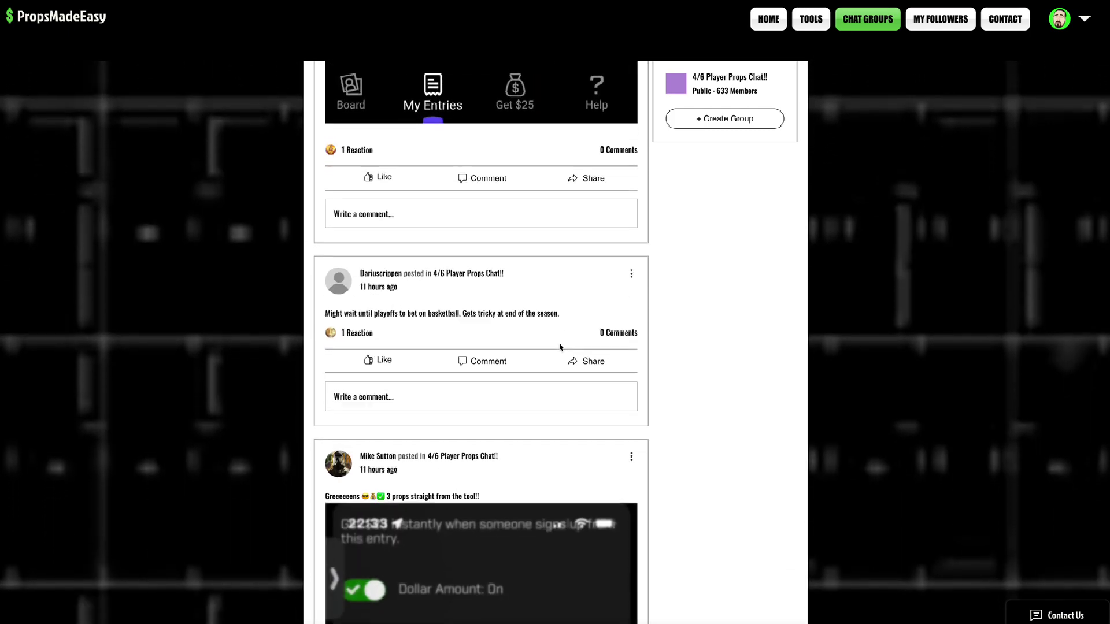
scroll(559, 347, down, 1)
scroll(553, 347, down, 1)
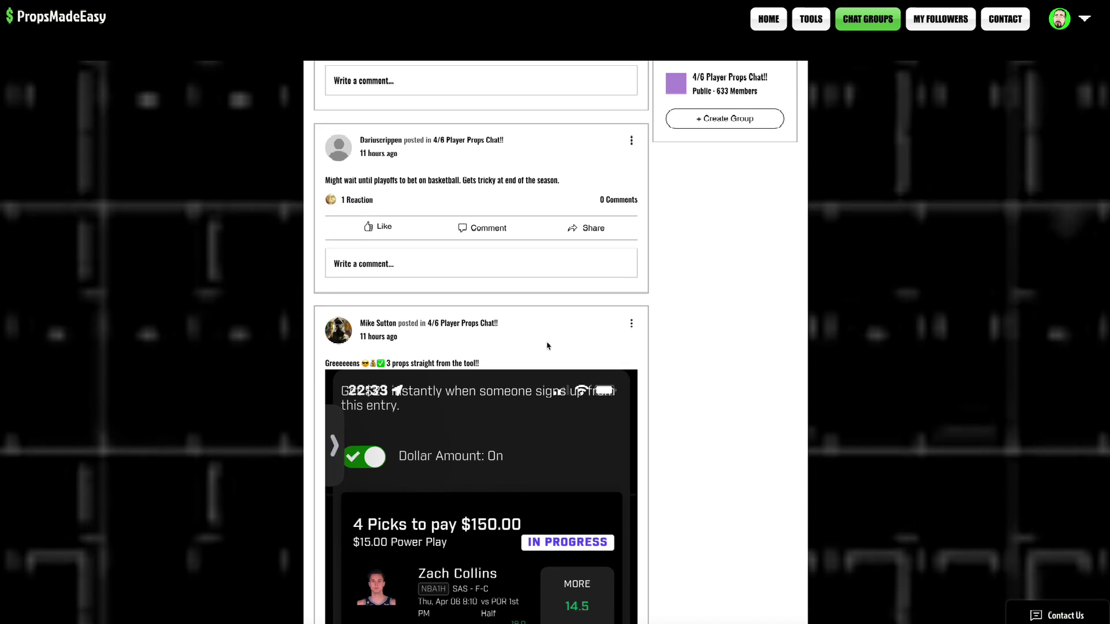
scroll(462, 323, down, 1)
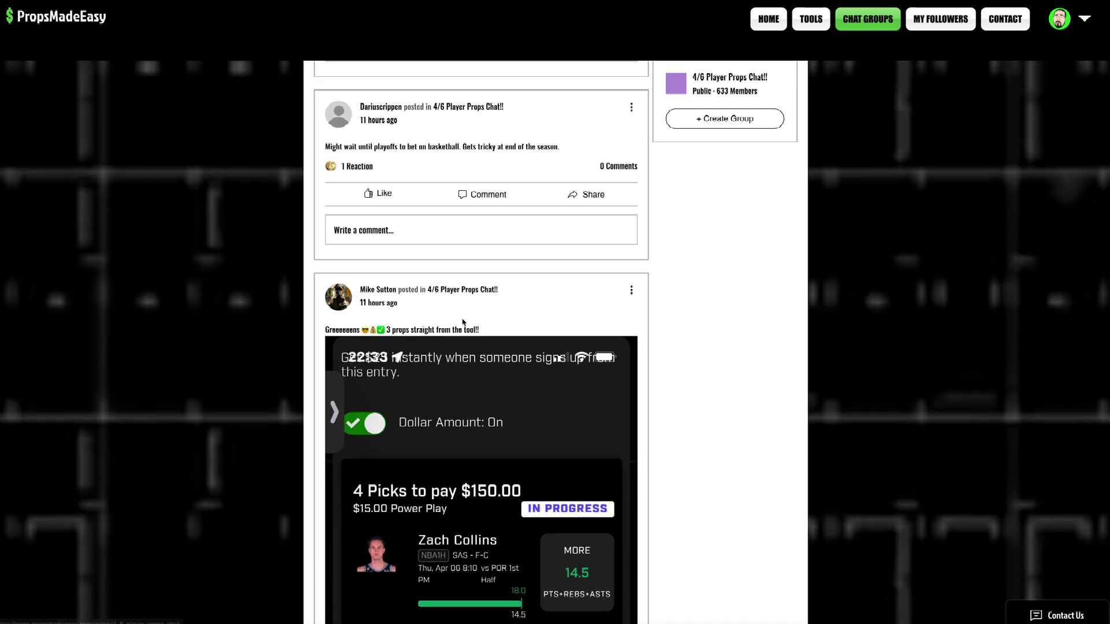
scroll(462, 322, down, 1)
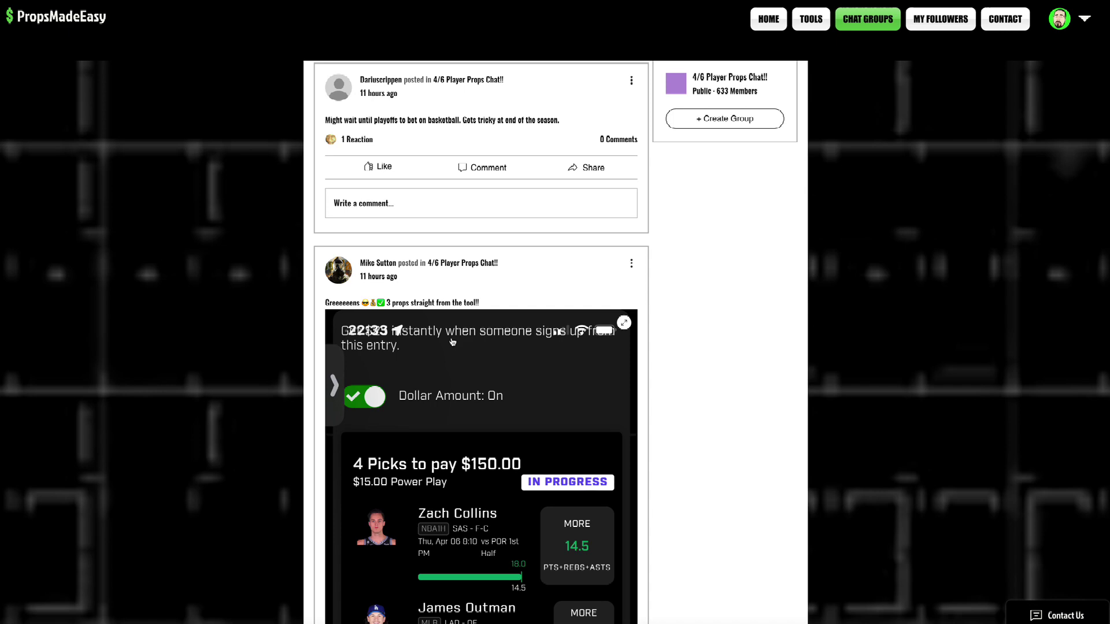
scroll(452, 342, down, 1)
scroll(449, 347, down, 2)
scroll(447, 355, down, 1)
scroll(445, 361, down, 2)
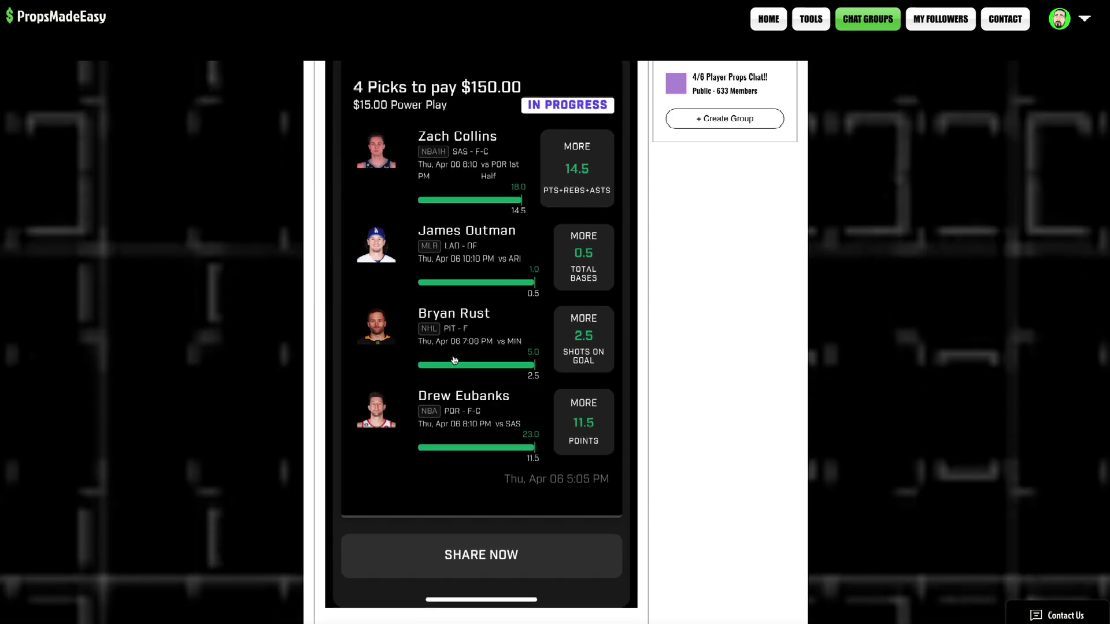
scroll(452, 359, up, 4)
scroll(452, 359, down, 1)
scroll(453, 357, down, 2)
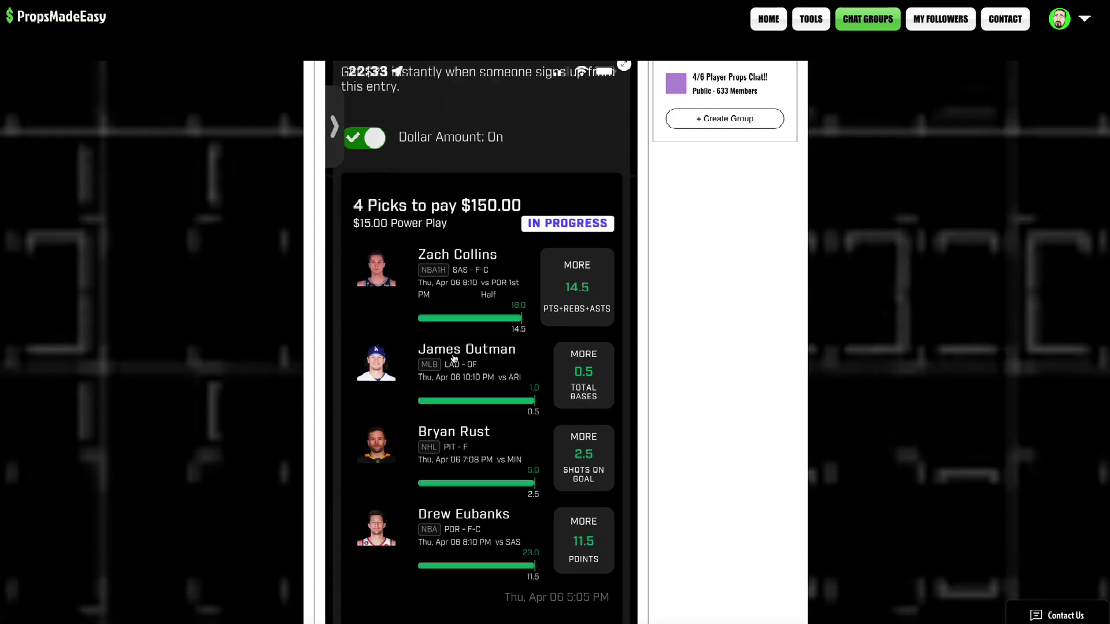
scroll(452, 358, down, 2)
scroll(452, 357, down, 3)
scroll(454, 358, up, 2)
scroll(453, 359, up, 1)
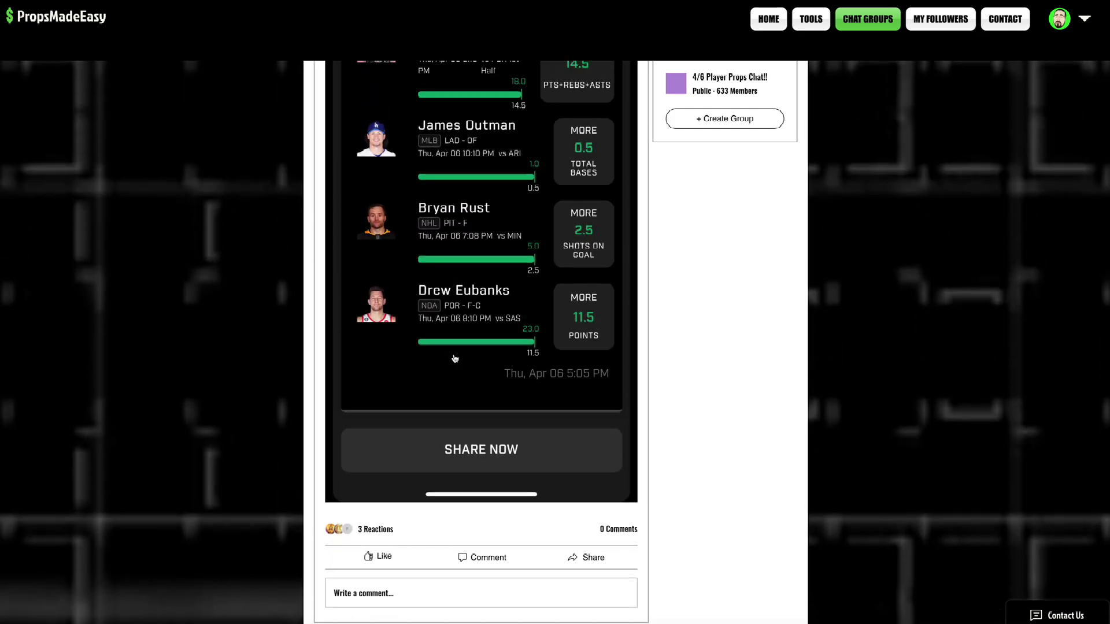
scroll(454, 358, up, 1)
scroll(455, 359, down, 1)
scroll(456, 356, down, 2)
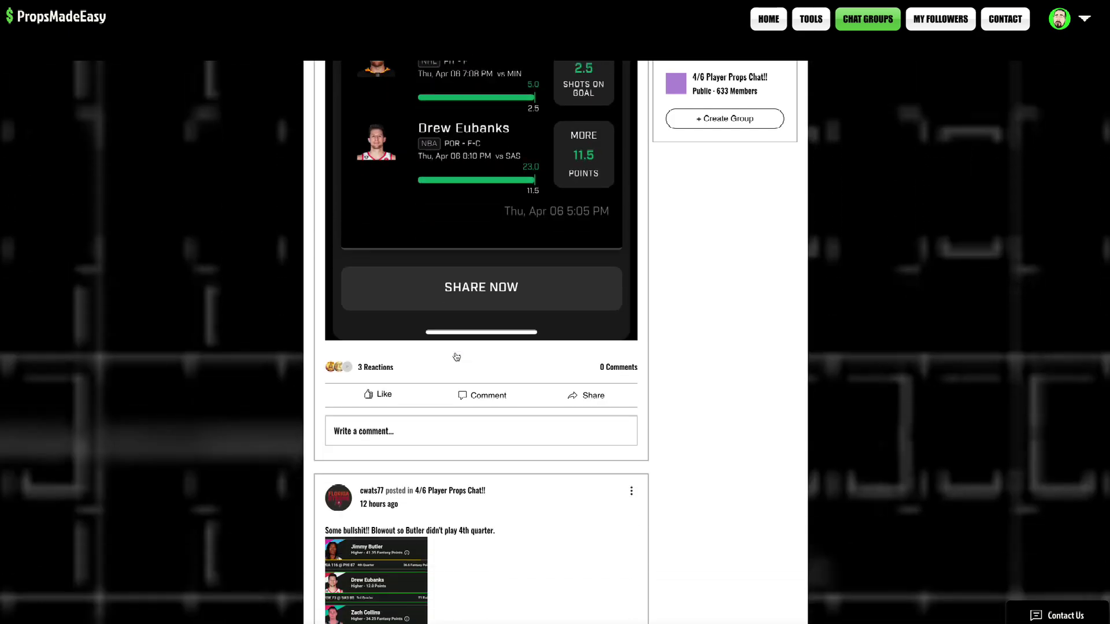
scroll(456, 357, down, 2)
scroll(456, 356, down, 1)
scroll(459, 356, down, 1)
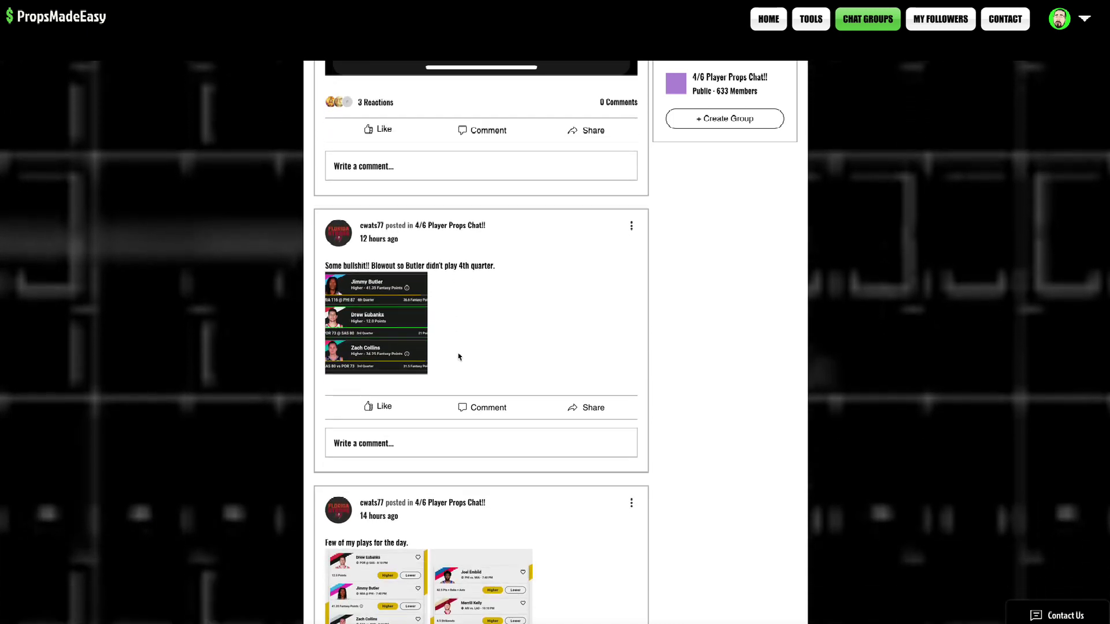
scroll(459, 357, down, 1)
scroll(371, 297, down, 1)
scroll(371, 297, down, 2)
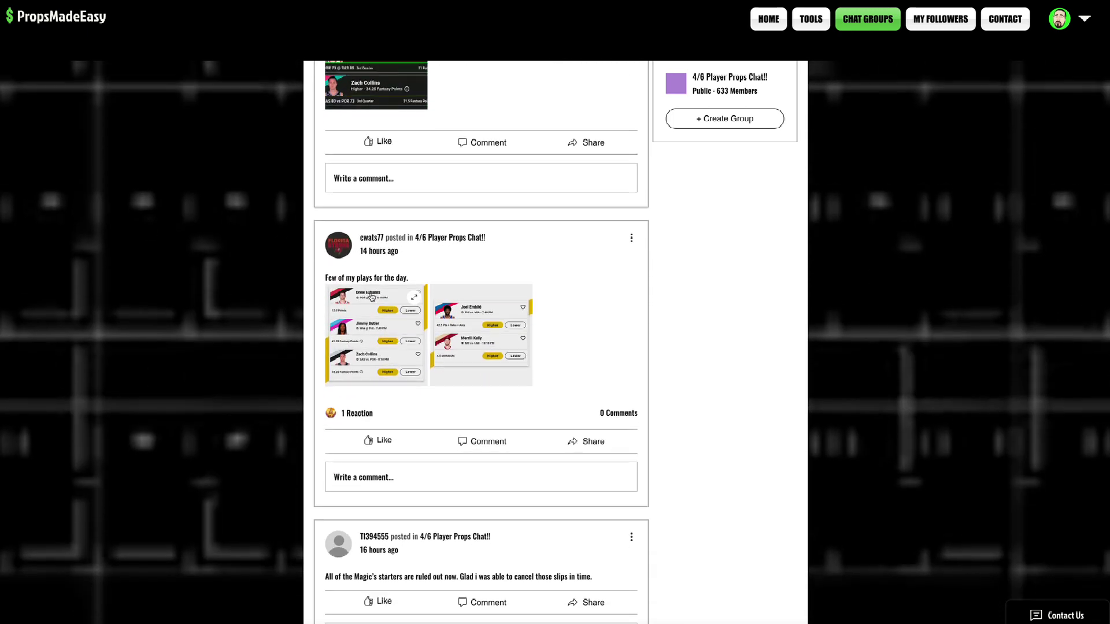
scroll(372, 297, down, 1)
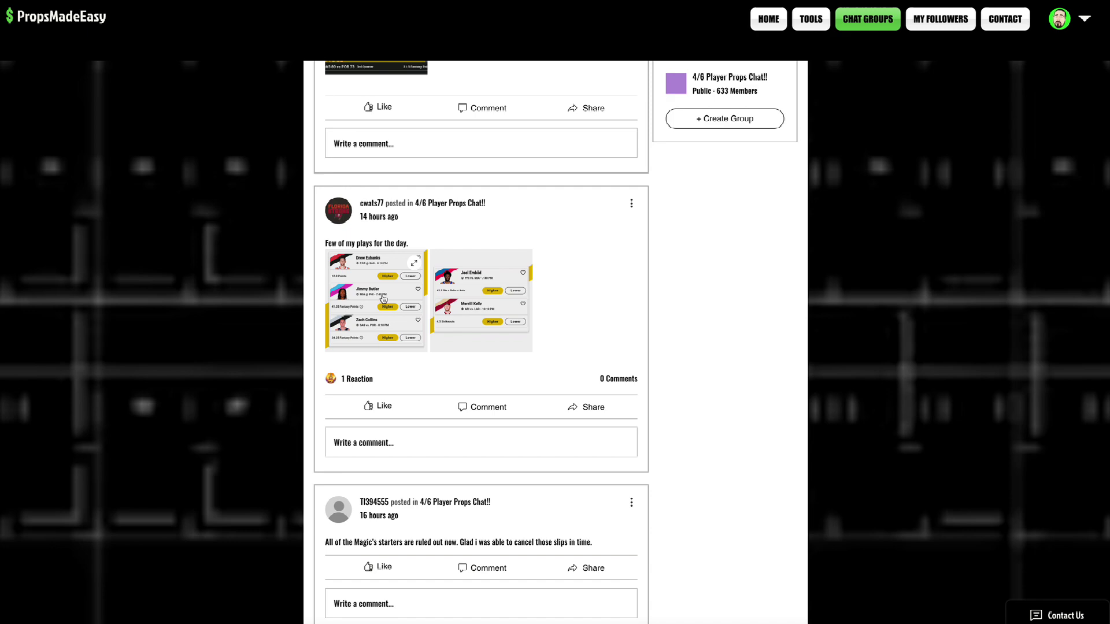
scroll(384, 298, down, 3)
scroll(393, 294, down, 1)
scroll(428, 303, down, 1)
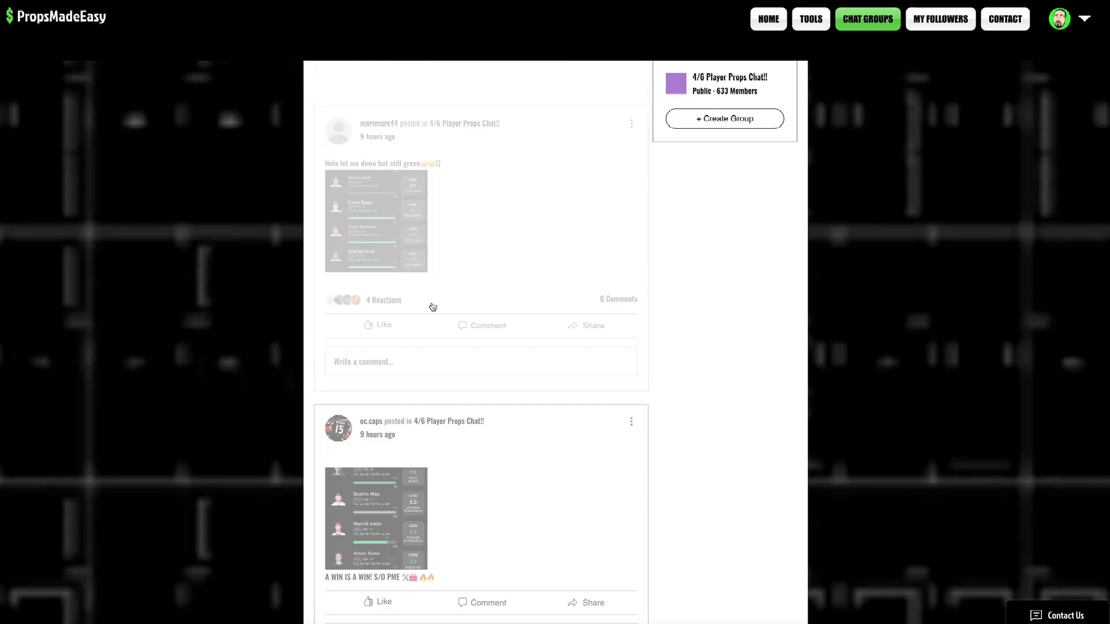
scroll(433, 304, down, 3)
scroll(433, 304, down, 2)
scroll(432, 304, down, 3)
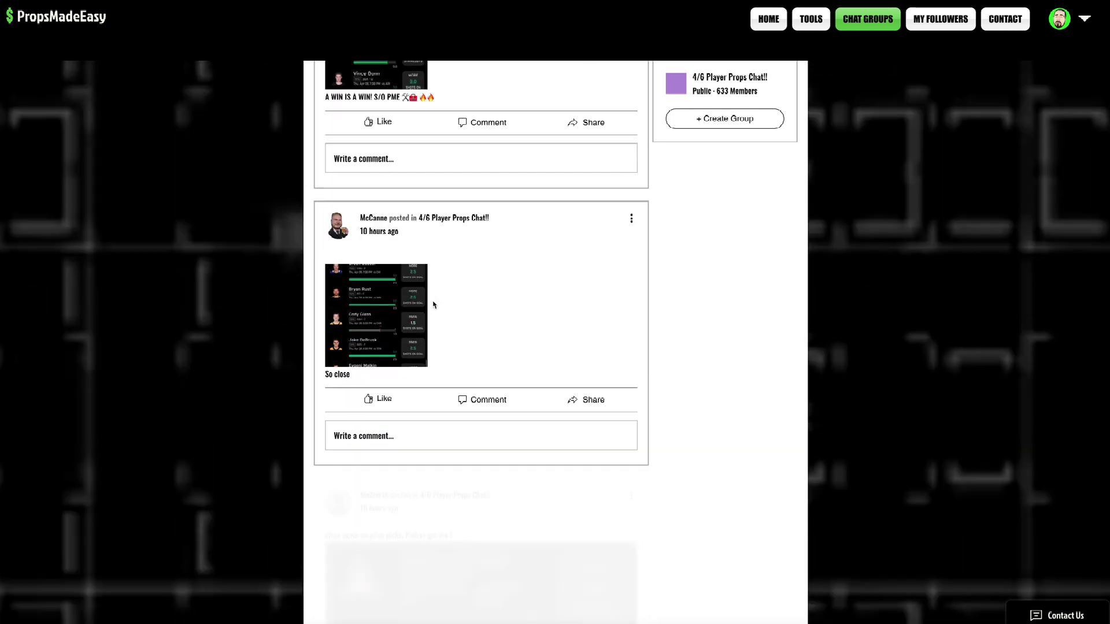
scroll(432, 304, down, 5)
scroll(433, 305, down, 4)
scroll(434, 304, down, 3)
scroll(434, 304, down, 2)
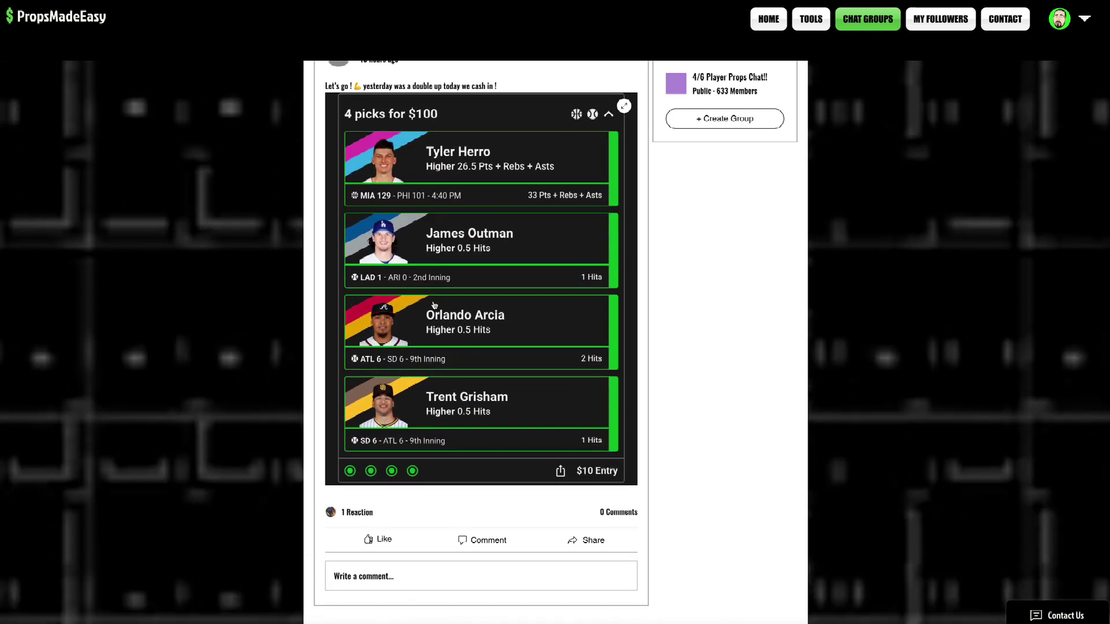
scroll(433, 304, down, 5)
scroll(433, 307, down, 1)
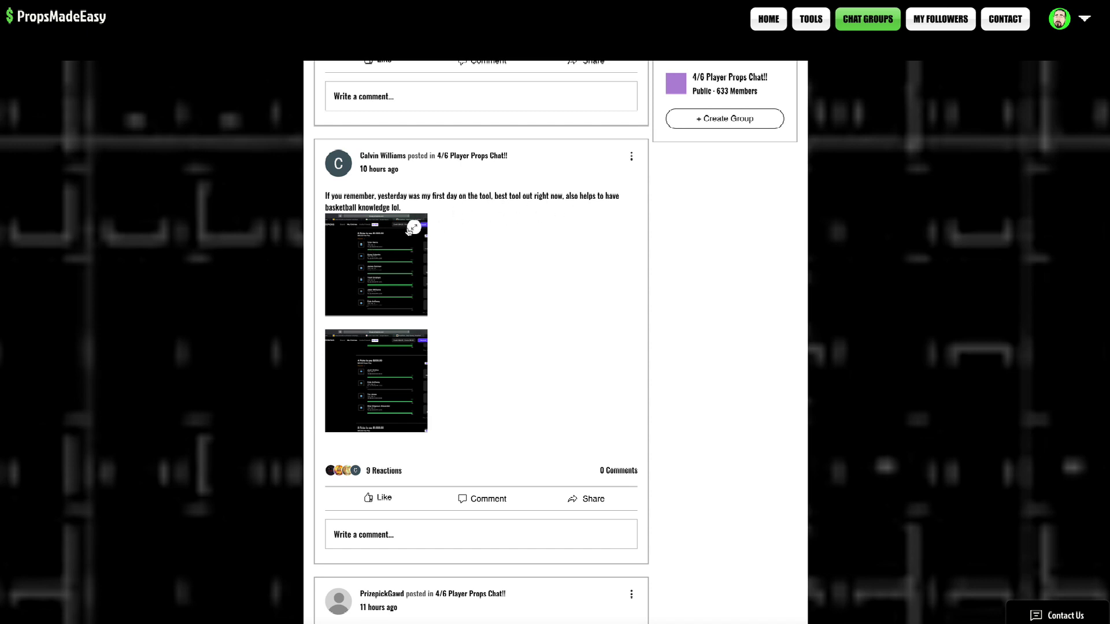
click(410, 232)
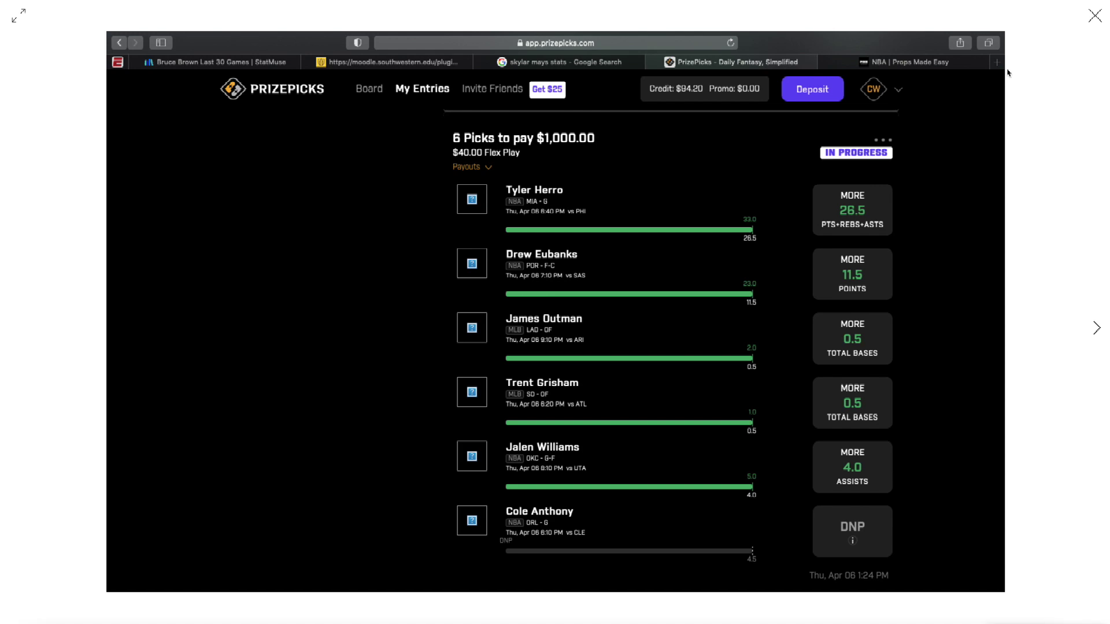
click(1094, 17)
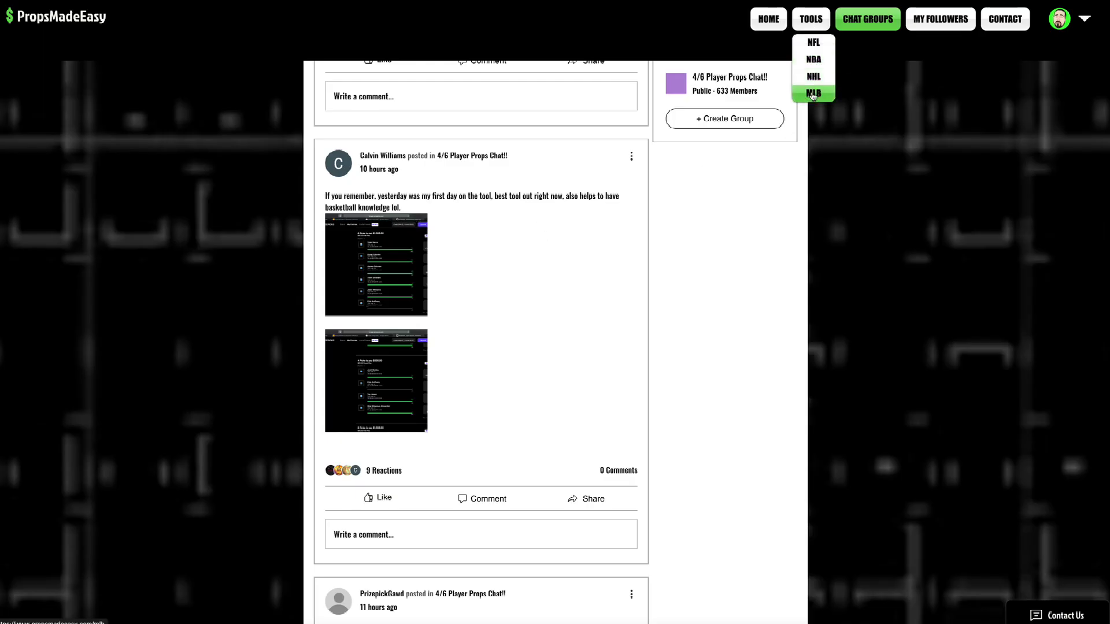
Open the MLB props tool and sort the pitcher strikeout table by Diff
click(812, 93)
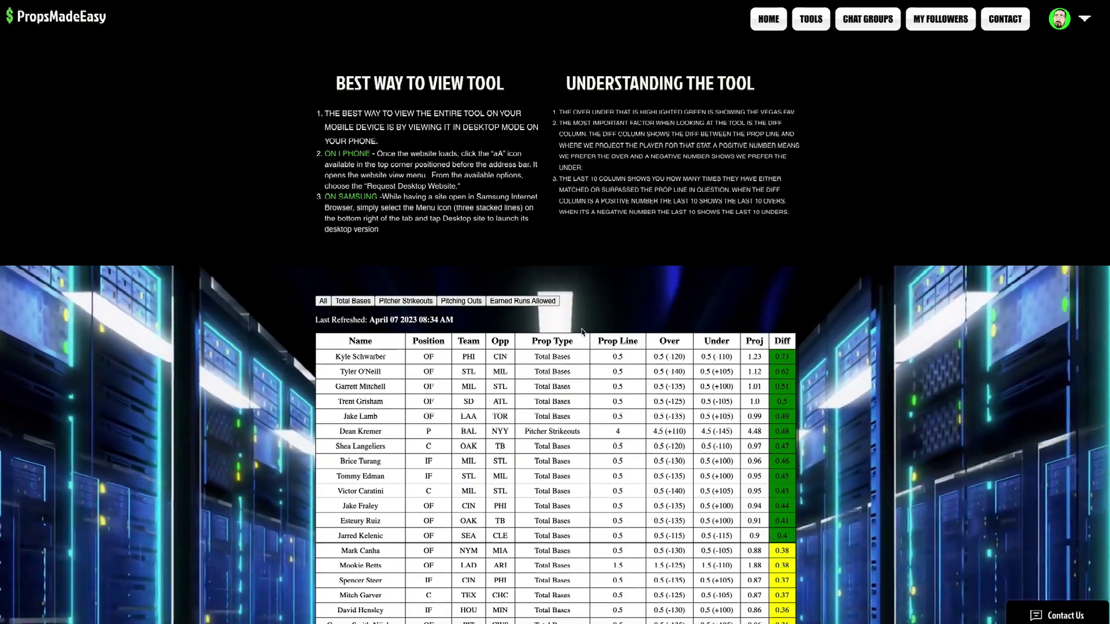
scroll(923, 409, down, 3)
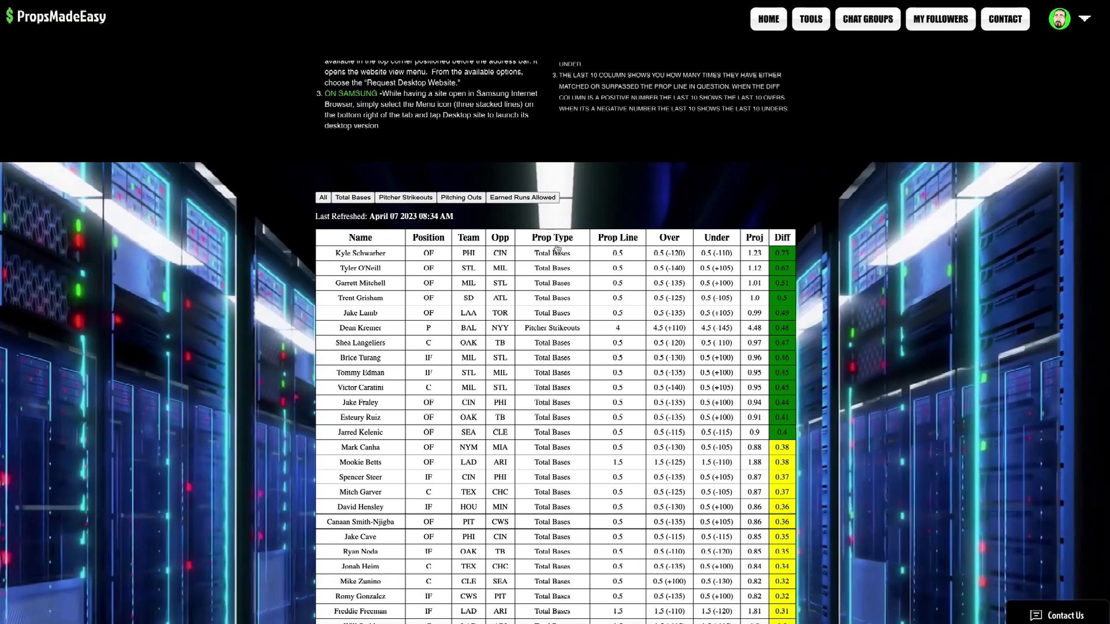
click(780, 237)
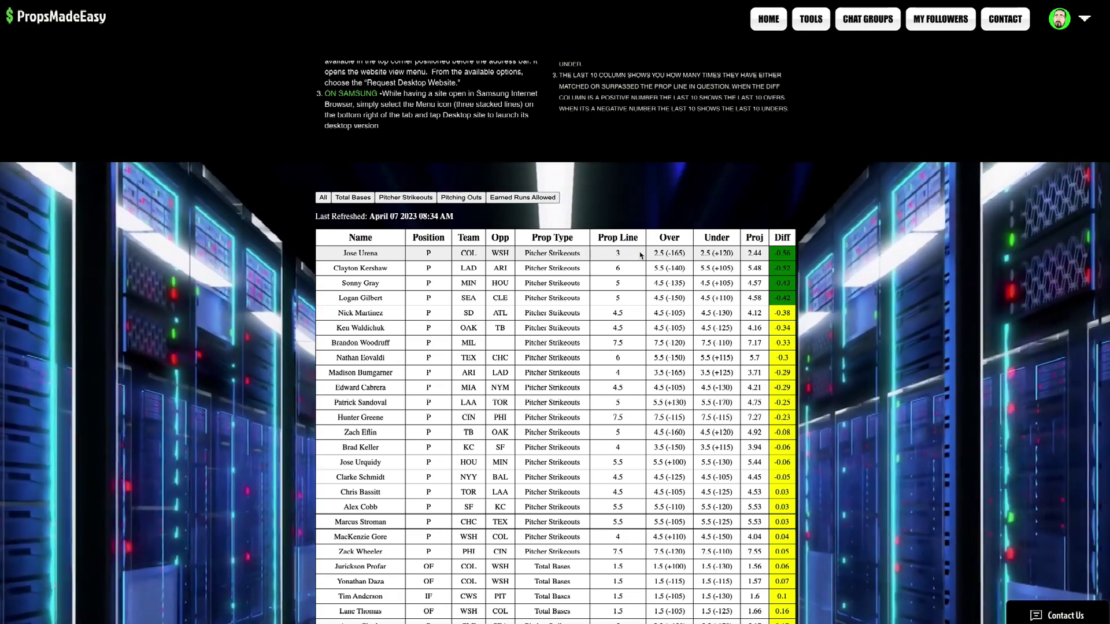
drag(656, 252, 686, 252)
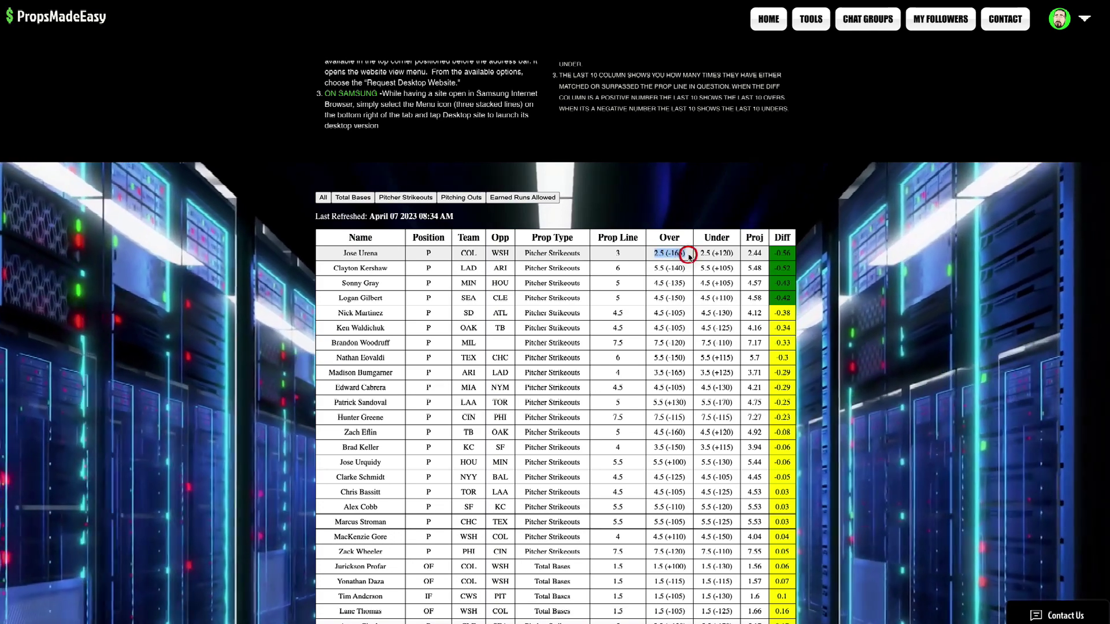
click(677, 252)
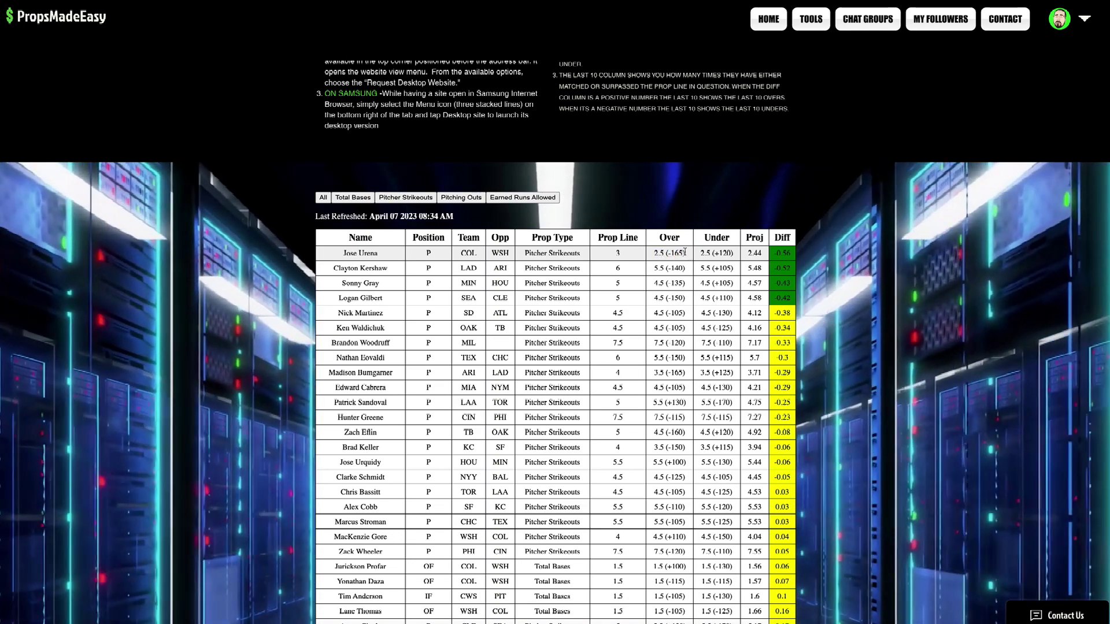
click(757, 254)
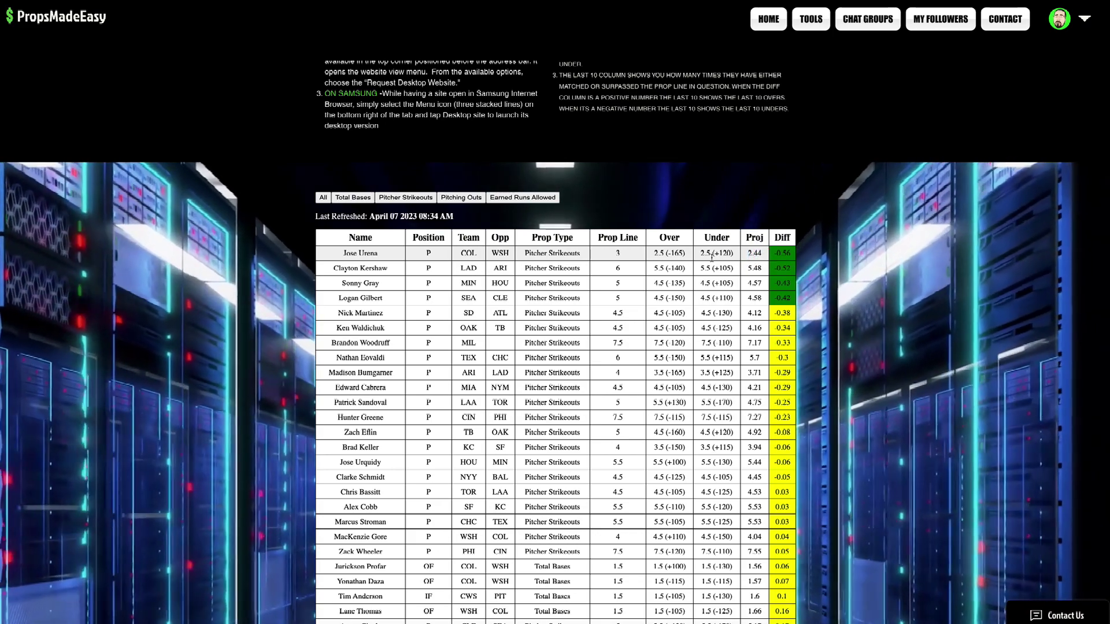
click(629, 254)
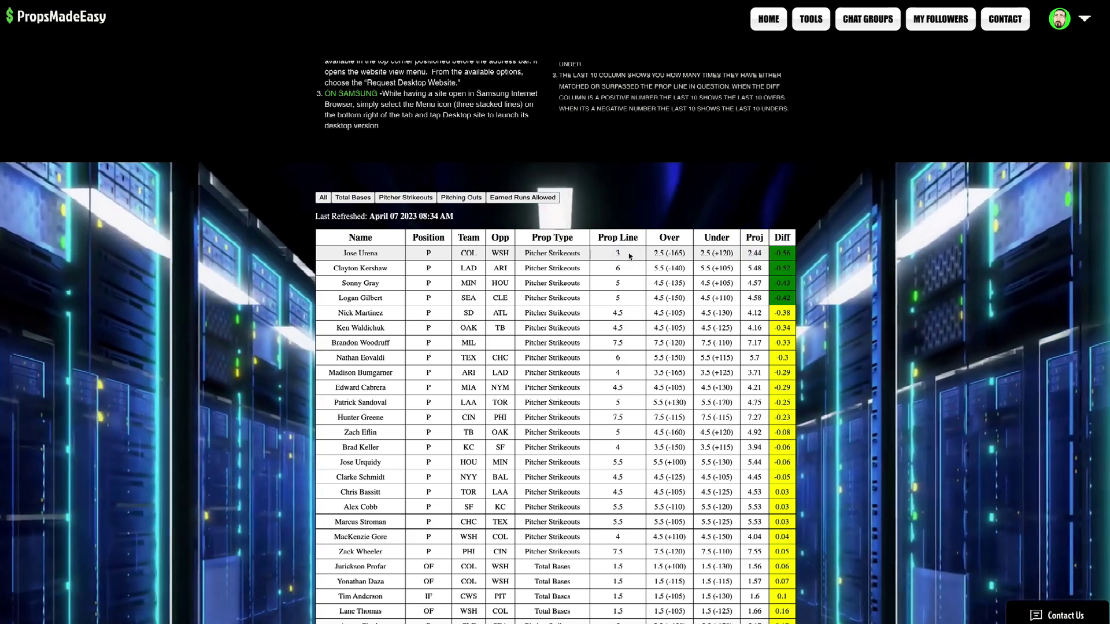
click(784, 253)
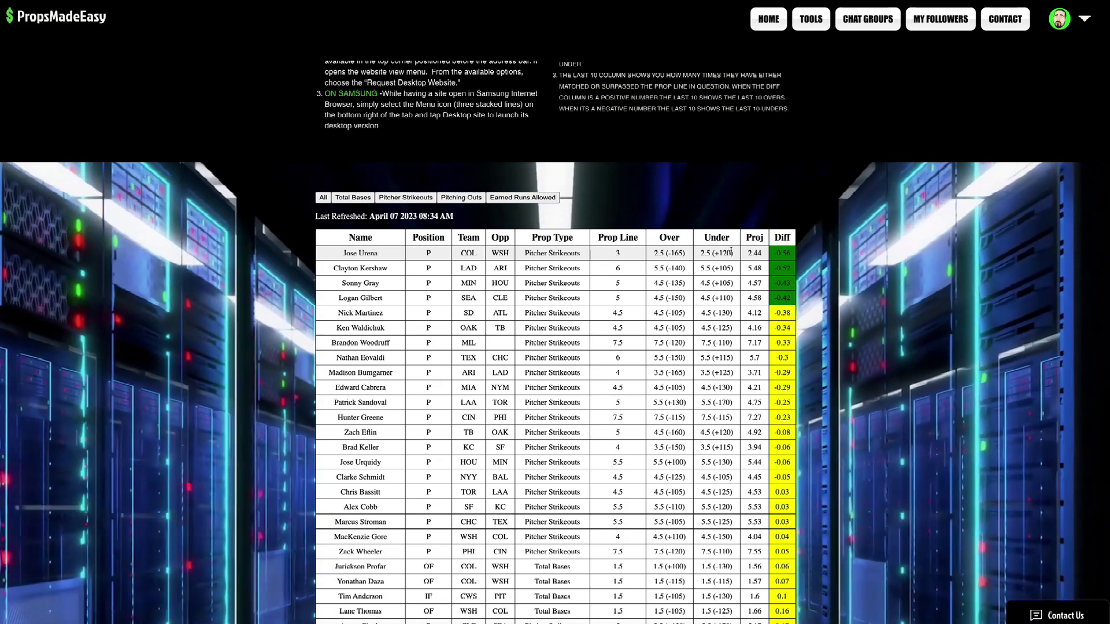
double_click(617, 254)
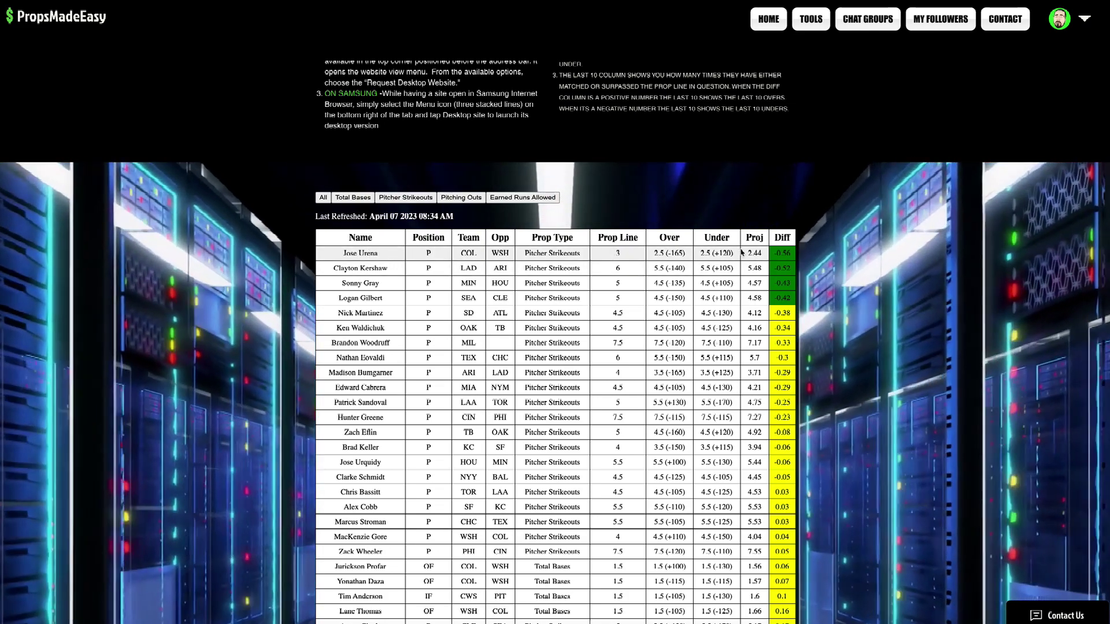
drag(748, 254, 760, 253)
click(761, 253)
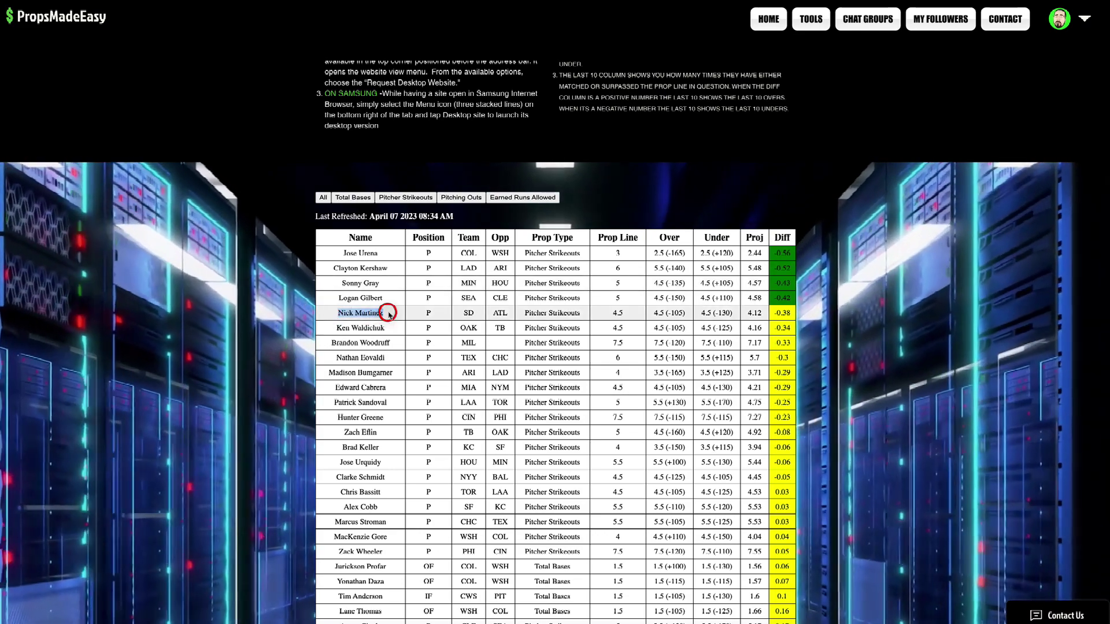
click(627, 314)
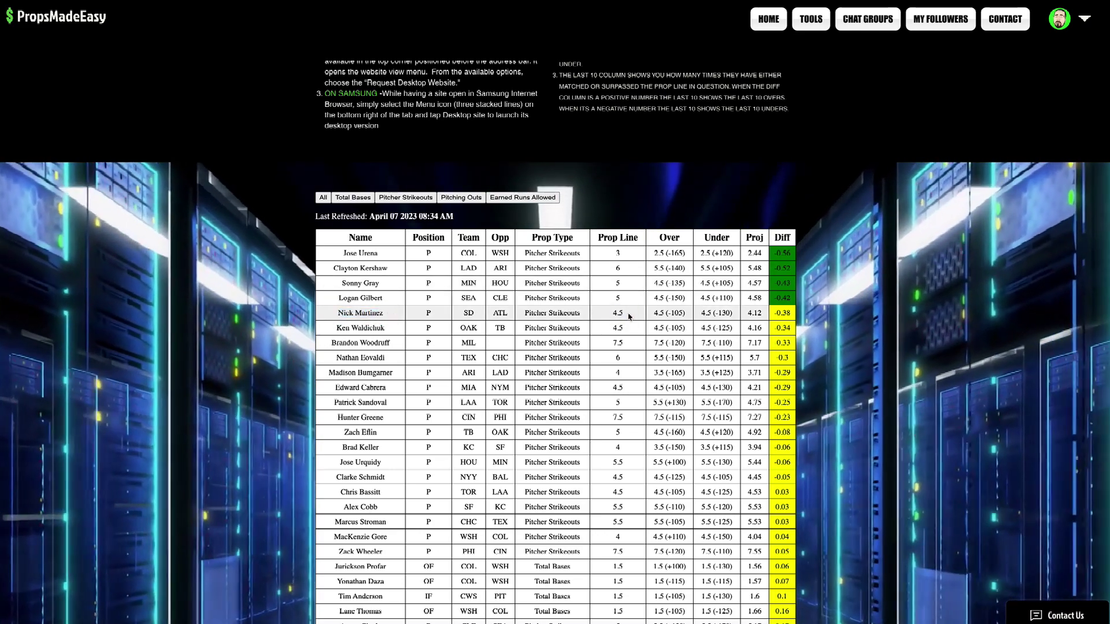
click(624, 314)
click(487, 316)
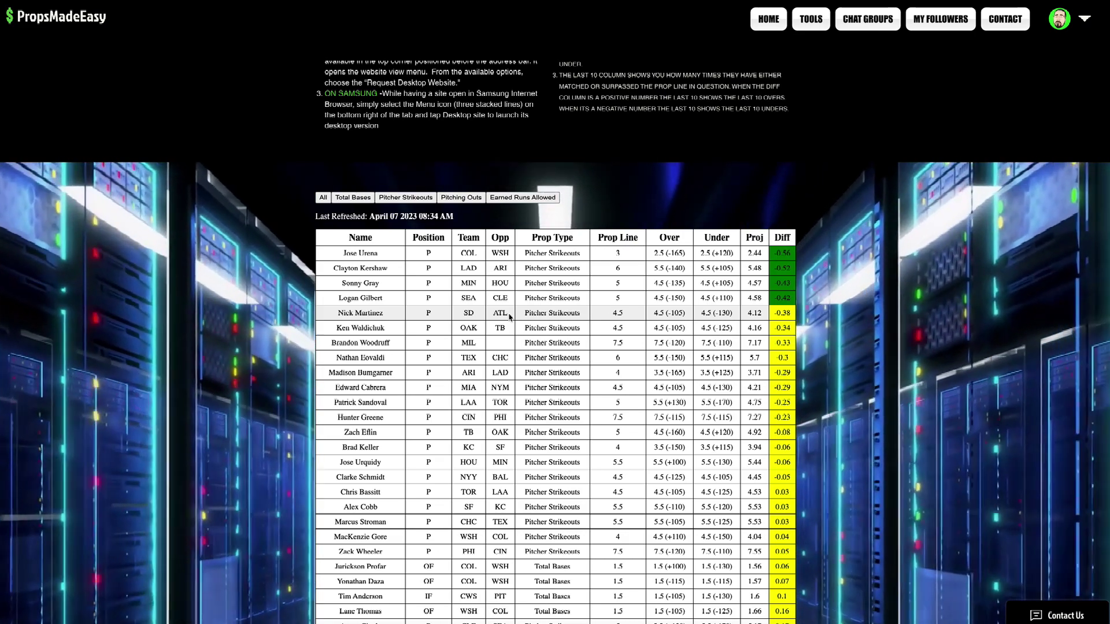
click(623, 313)
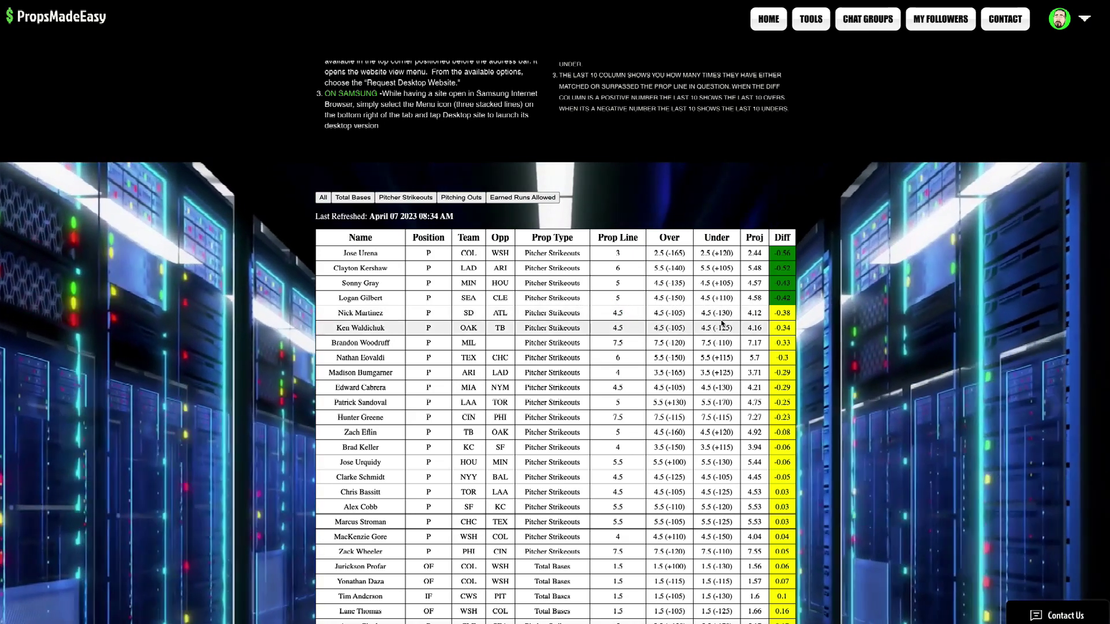
click(761, 315)
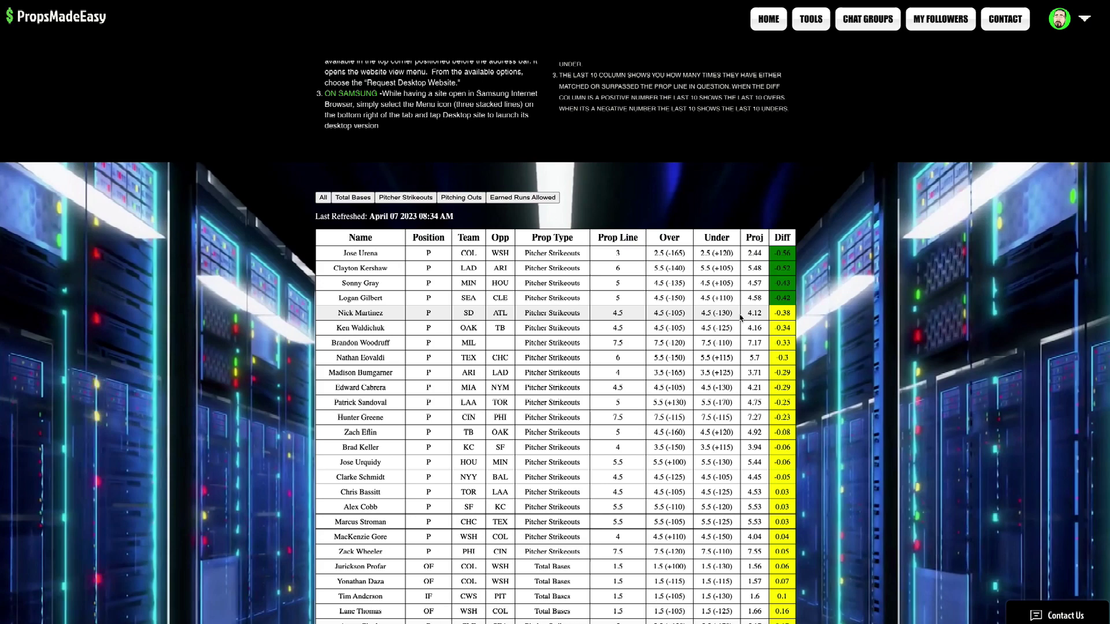
drag(699, 312, 736, 317)
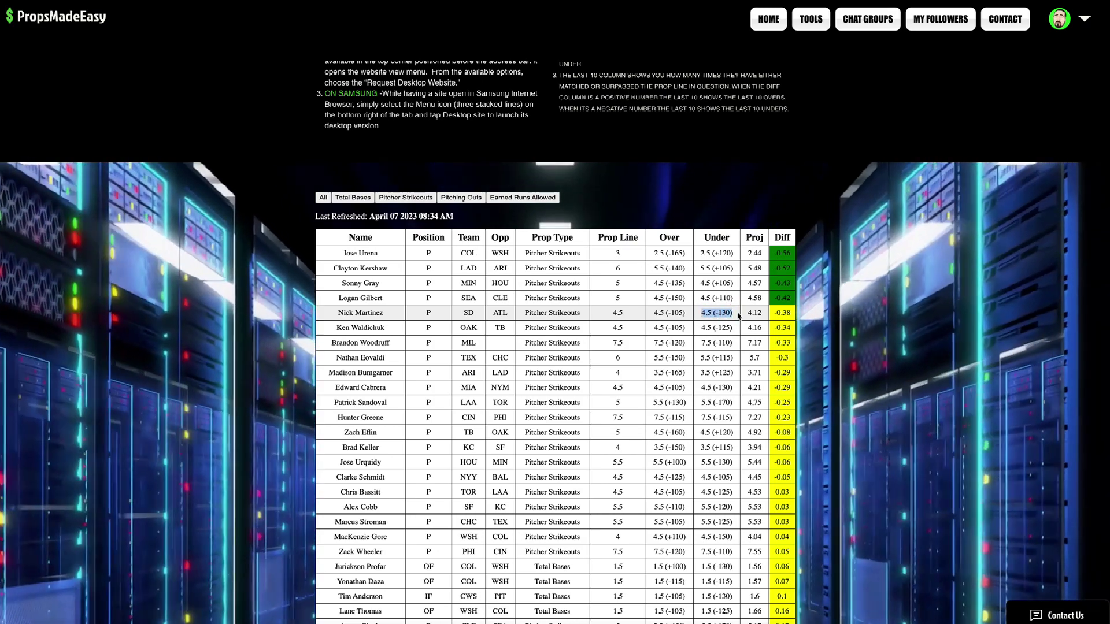
click(738, 318)
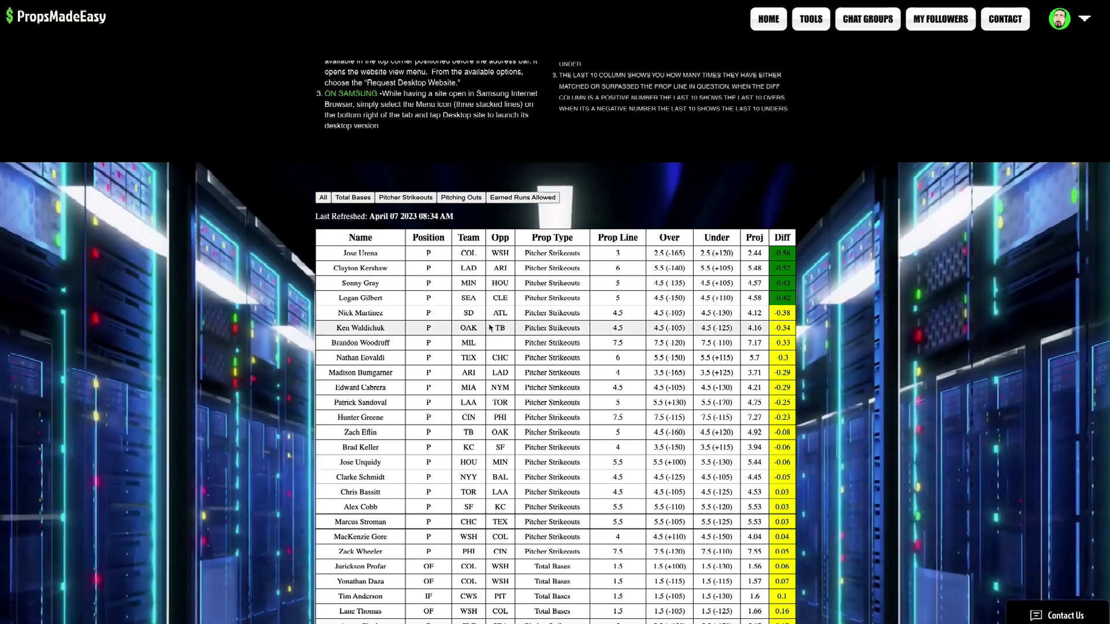
drag(697, 313, 769, 314)
click(768, 314)
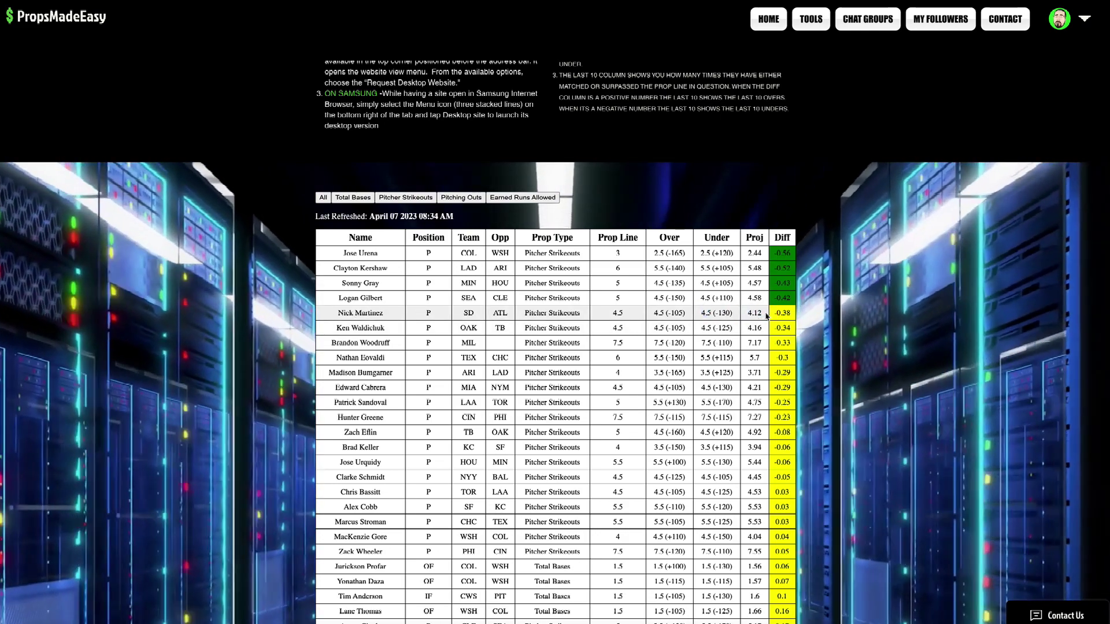
drag(339, 313, 386, 315)
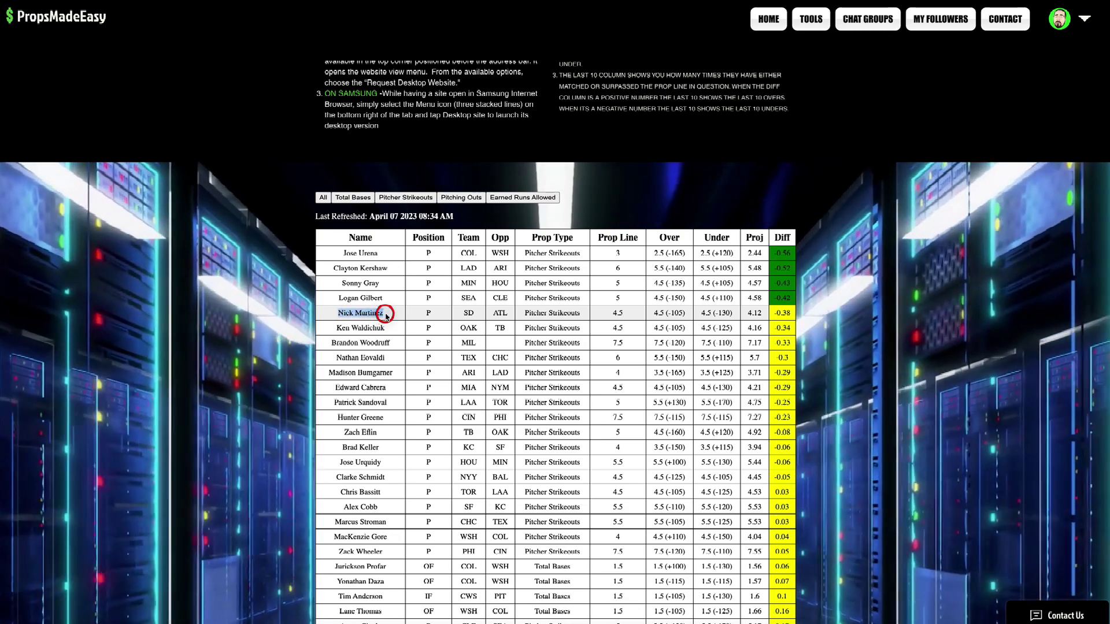
click(614, 313)
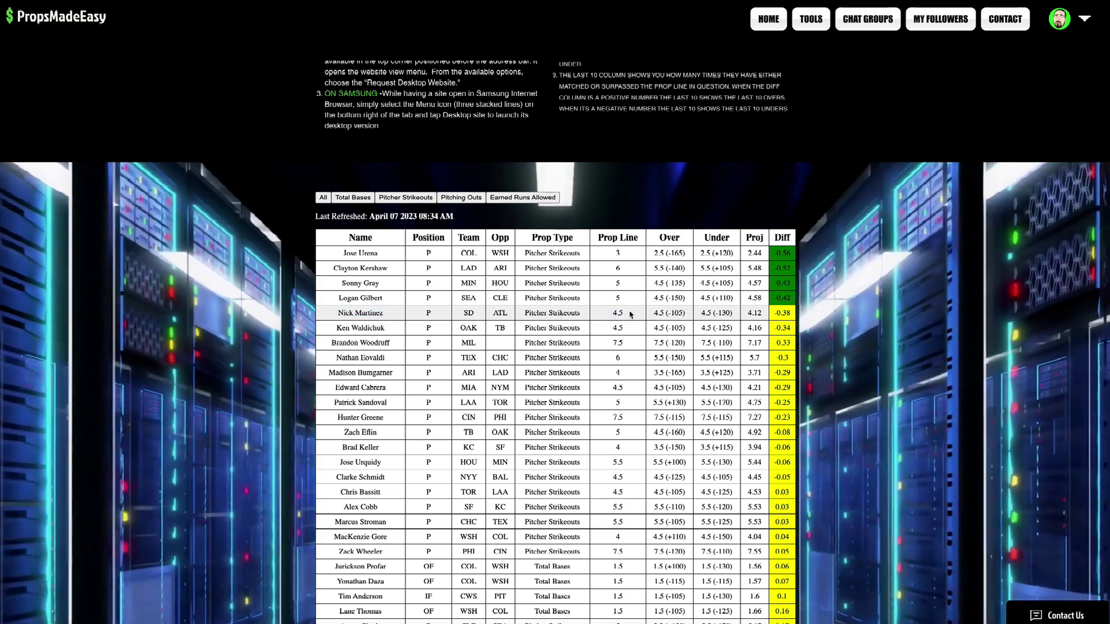
drag(341, 253, 378, 251)
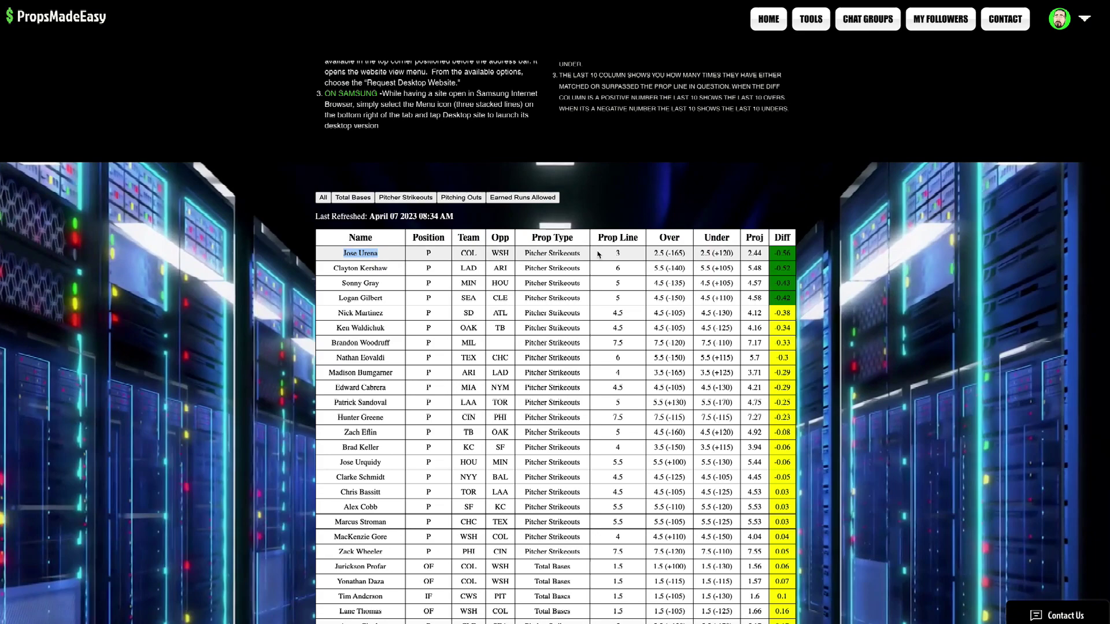
drag(615, 252, 626, 252)
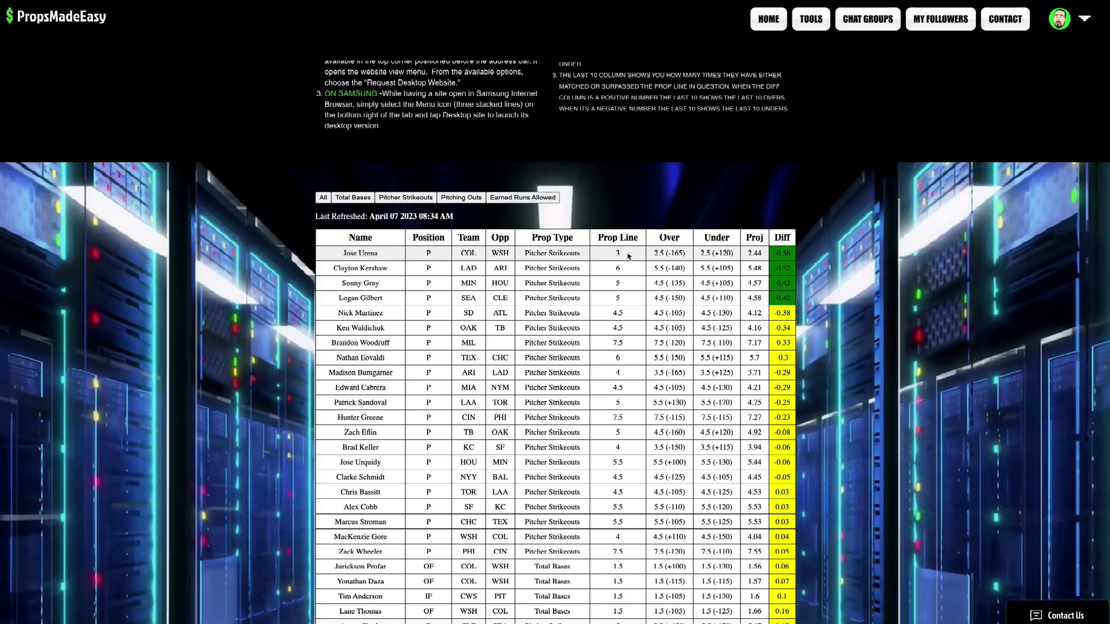
click(629, 253)
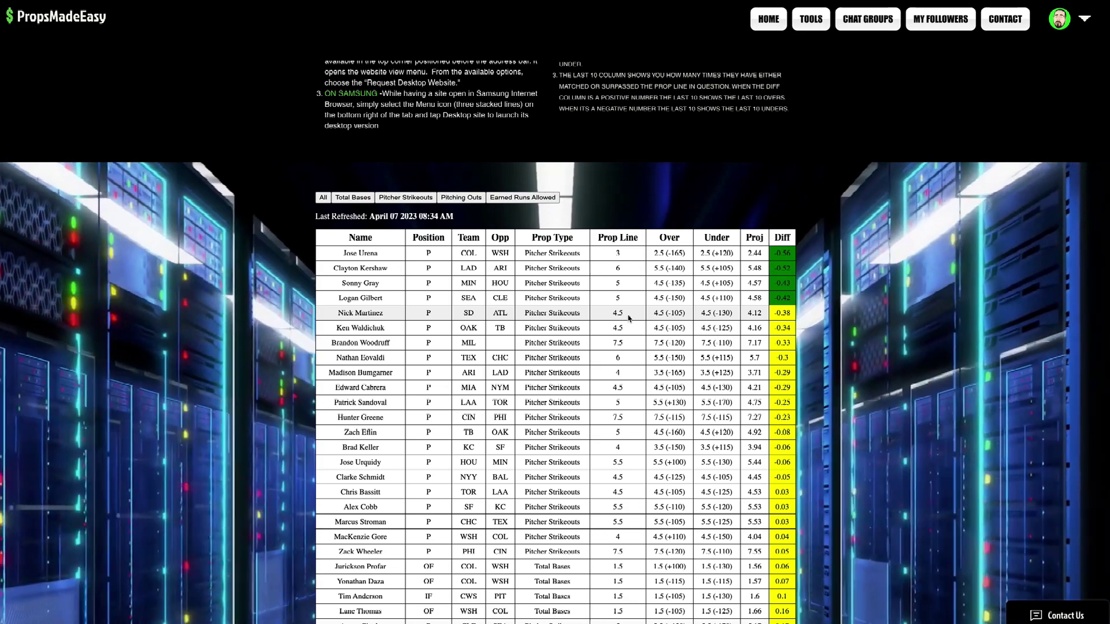
Sort the MLB props table by Diff descending, then by Over odds, -165 lines first
click(780, 238)
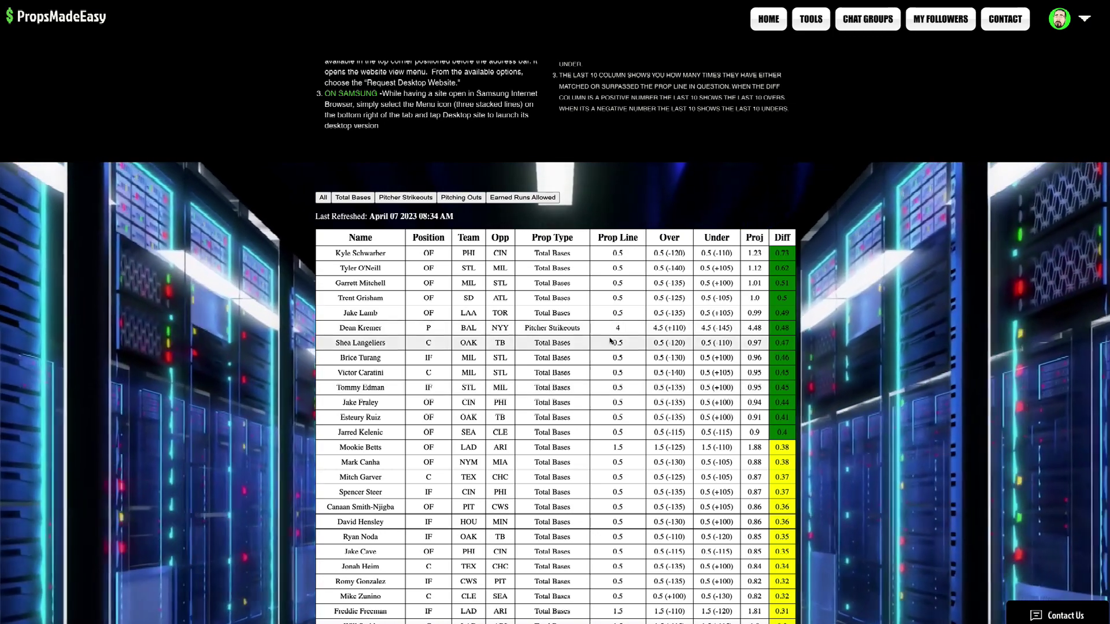
click(670, 240)
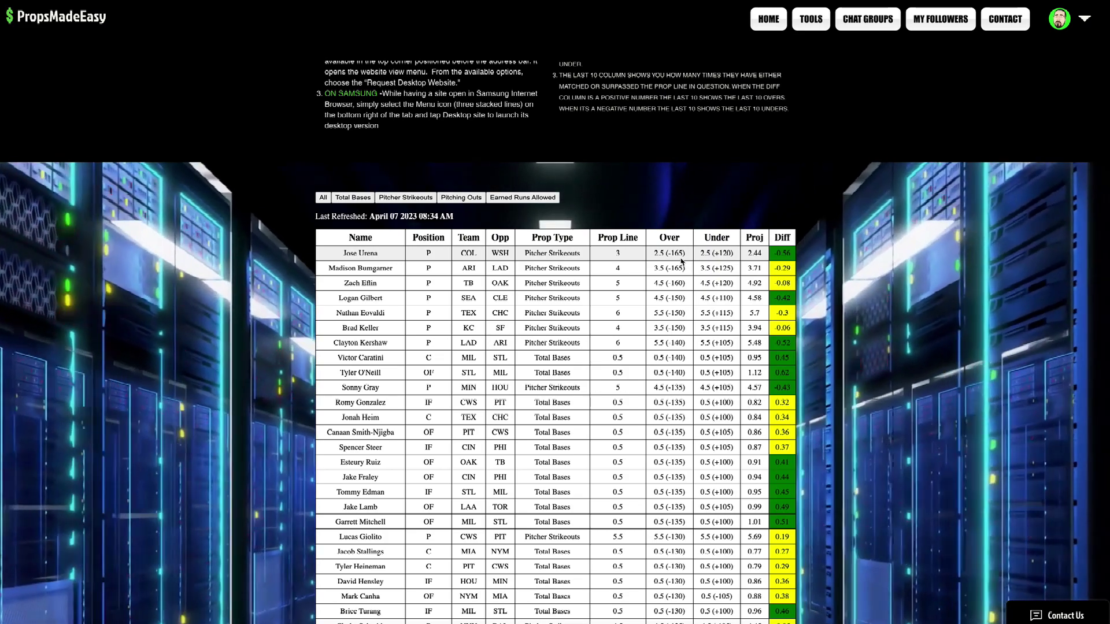
click(685, 252)
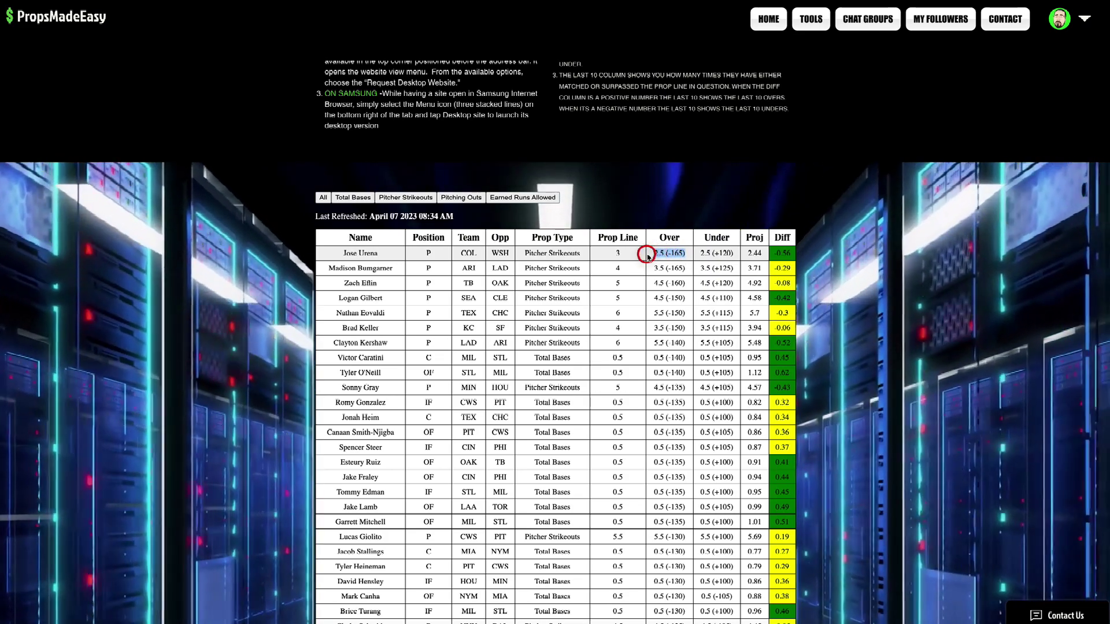
drag(650, 256, 683, 253)
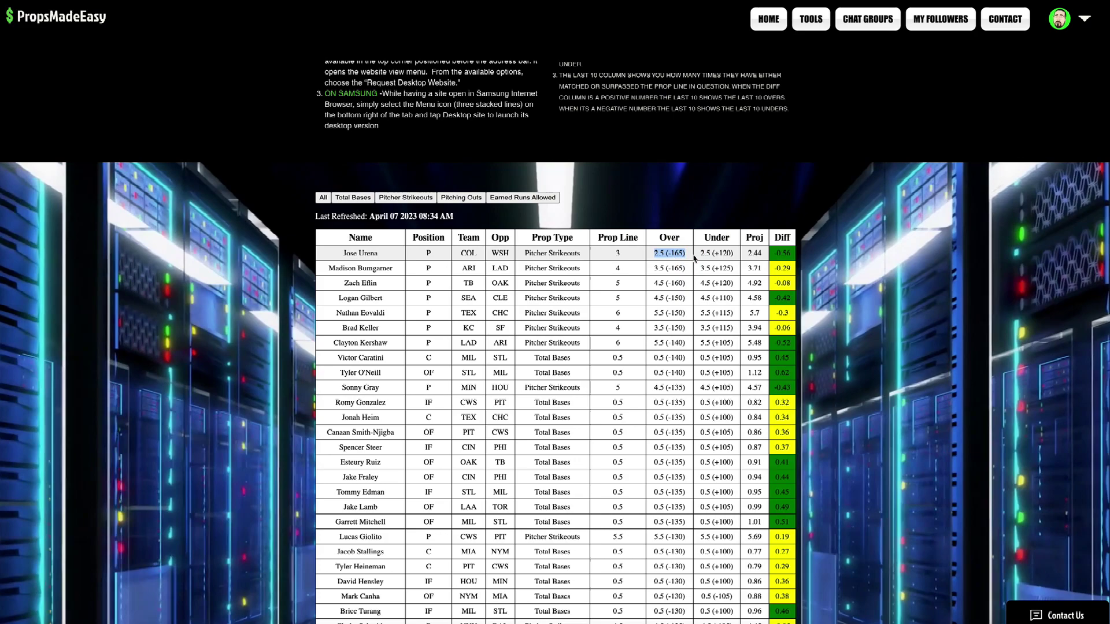
click(689, 255)
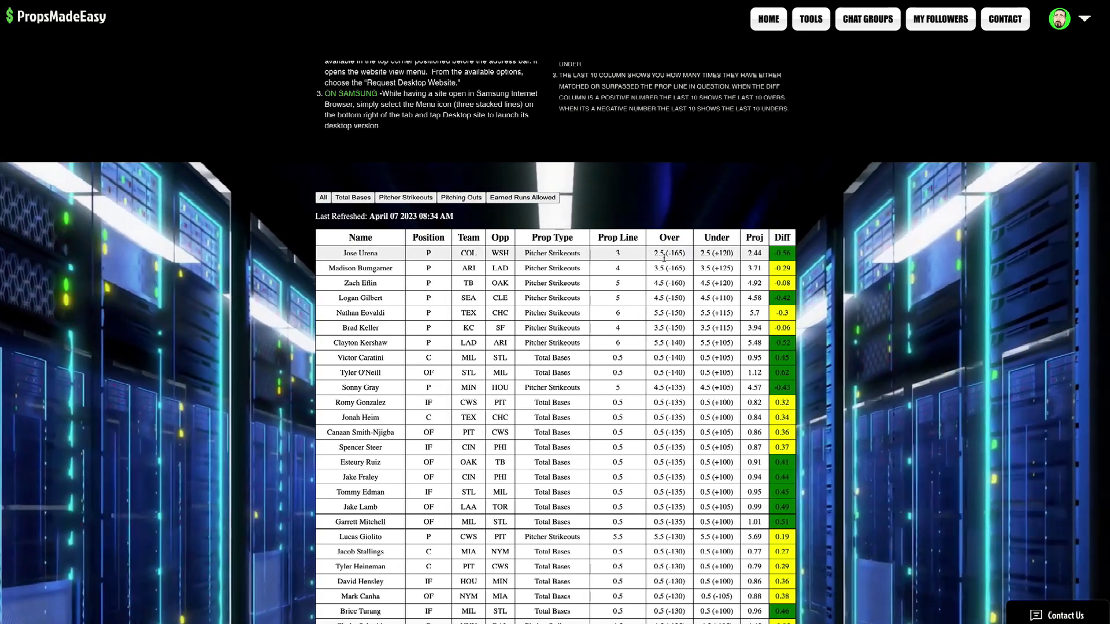
mouse_move(653, 252)
mouse_down()
mouse_move(692, 255)
mouse_move(654, 252)
mouse_up()
click(692, 255)
click(654, 254)
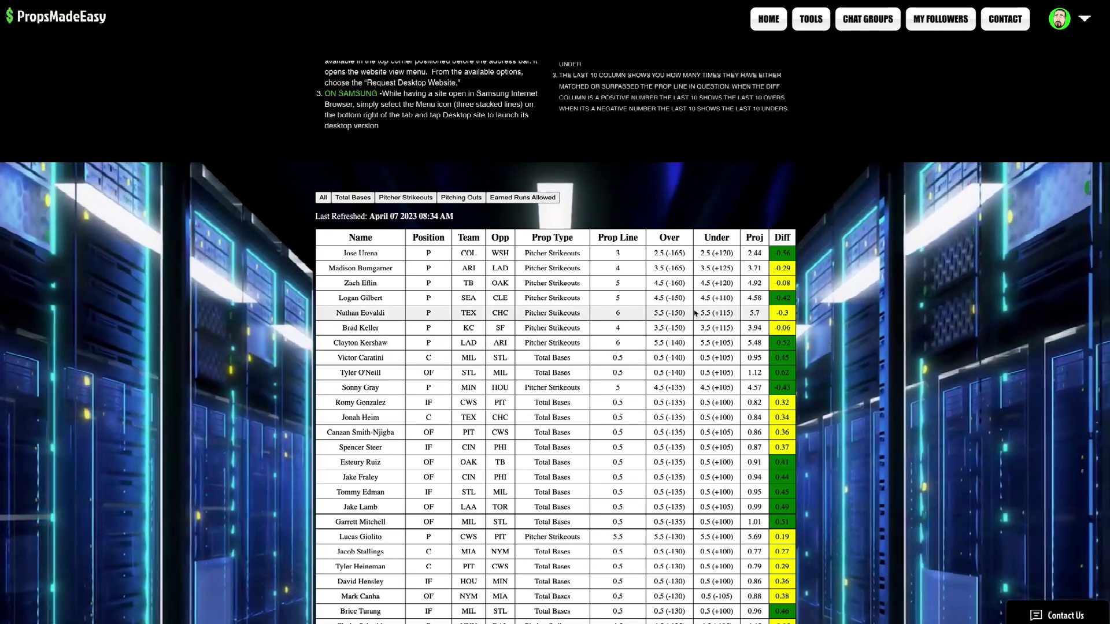
click(720, 237)
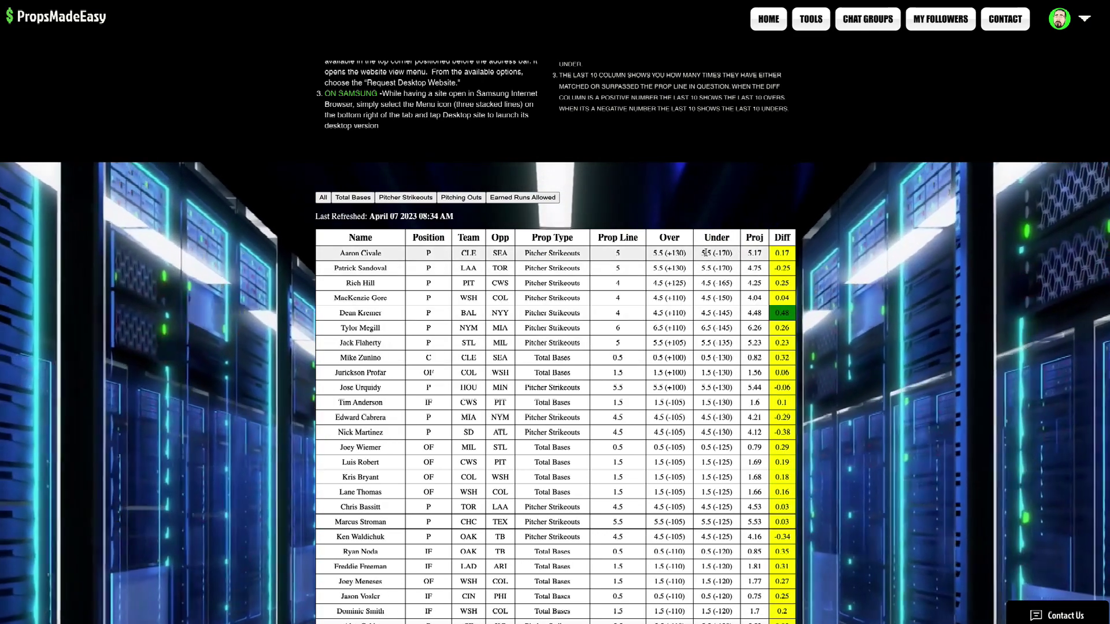
click(669, 239)
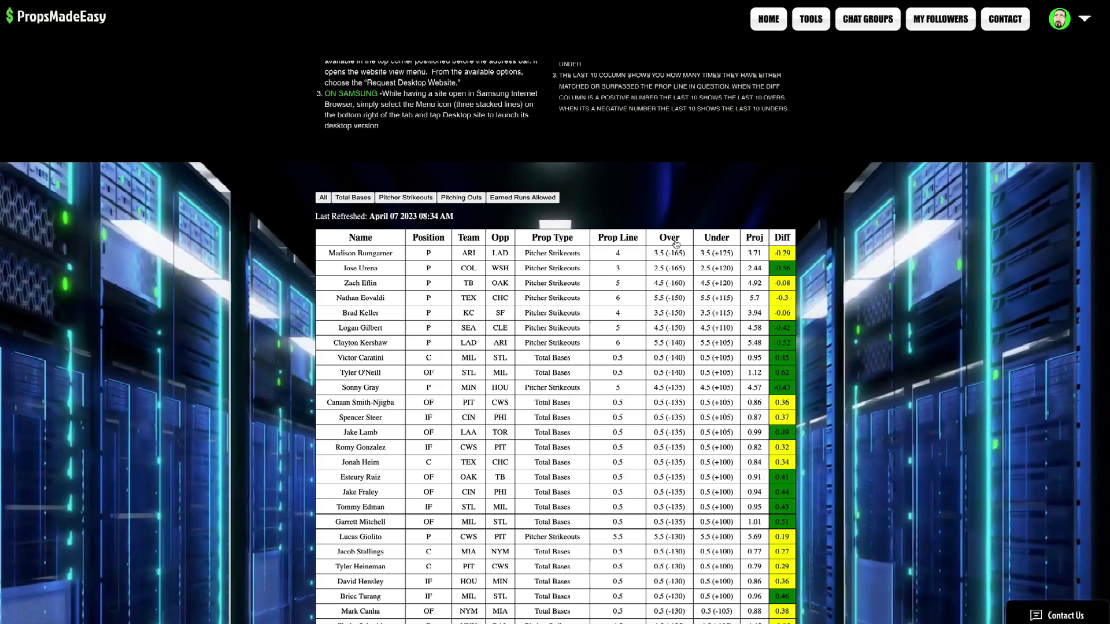
click(675, 237)
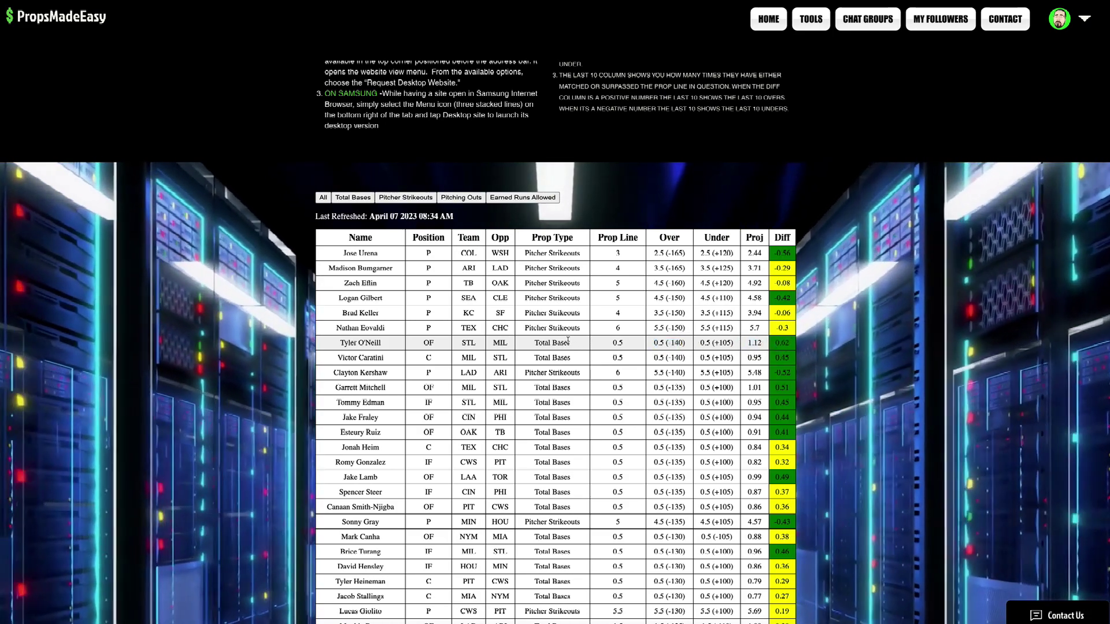
click(786, 239)
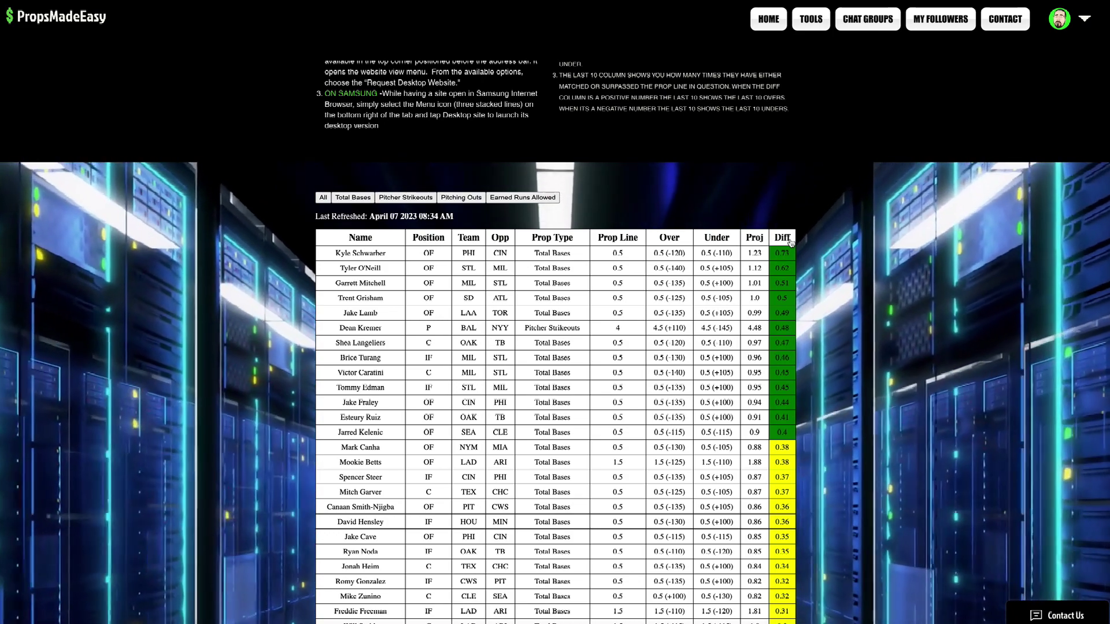
click(681, 244)
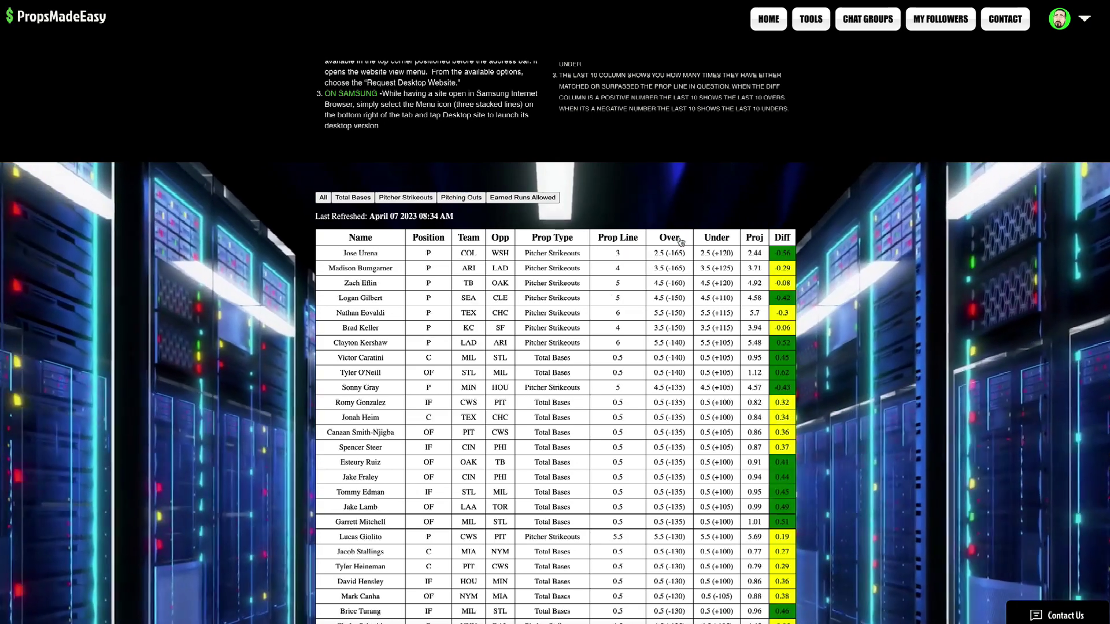